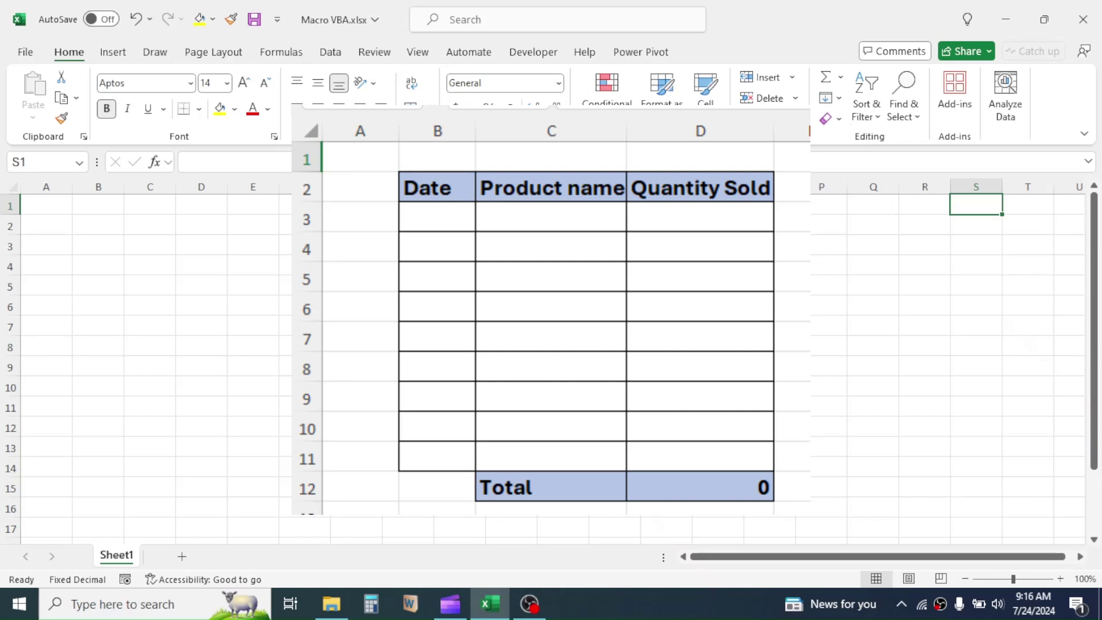
- Bring up the developer commands for macro recording
{"action": "left_click", "coordinate": [534, 53]}
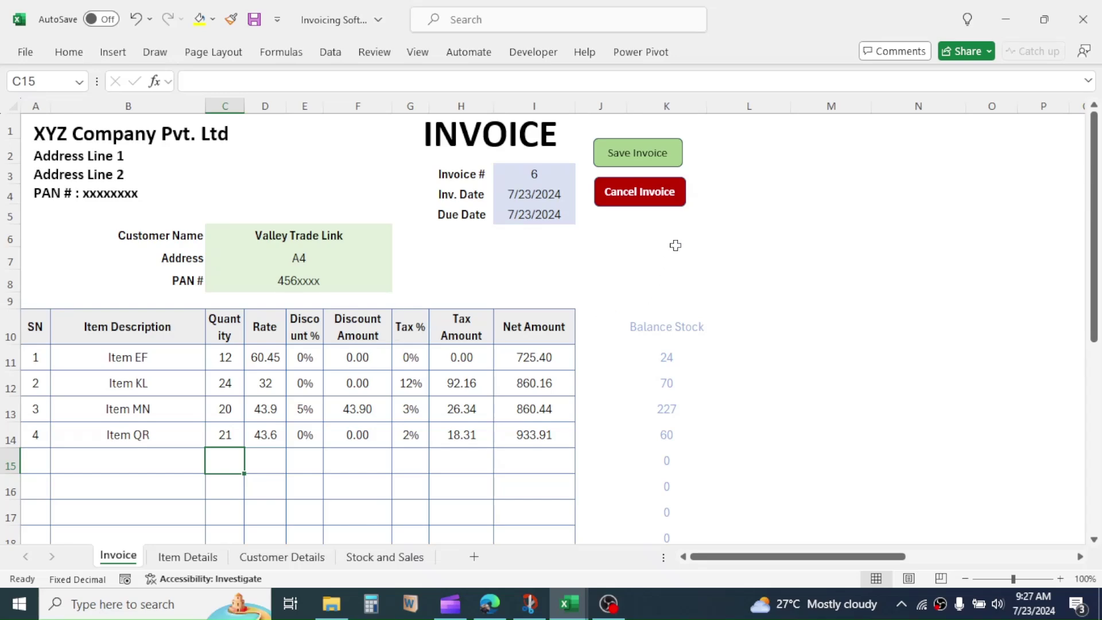
{"action": "left_click", "coordinate": [642, 192]}
{"action": "left_click", "coordinate": [637, 196]}
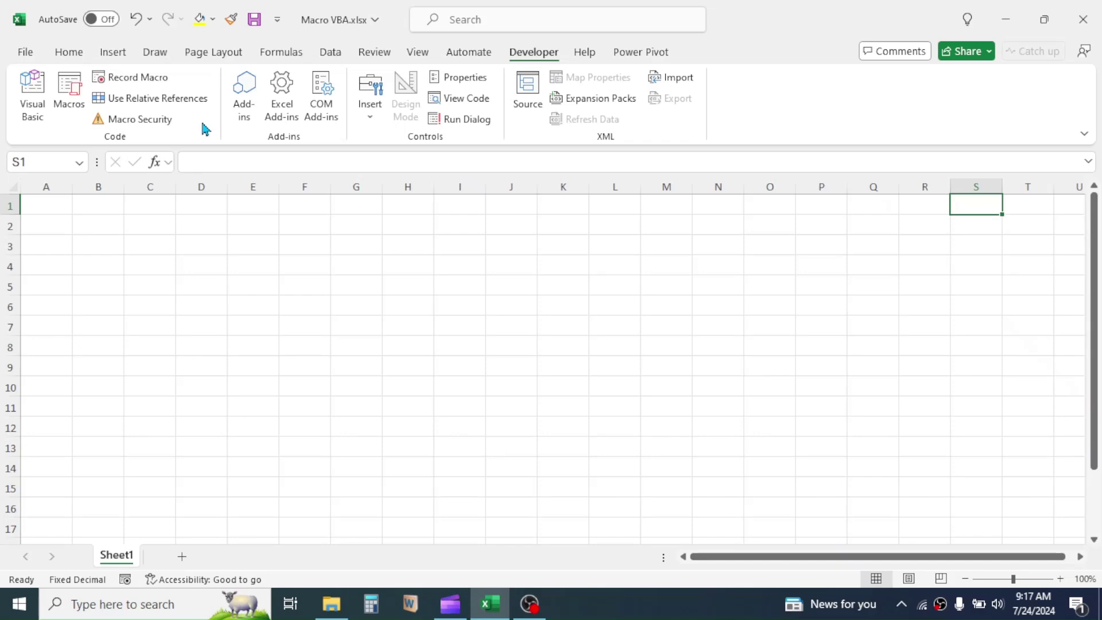
- Turn on relative references for macro recording and make B2 on Sheet1 the starting cell
{"action": "left_click", "coordinate": [158, 98]}
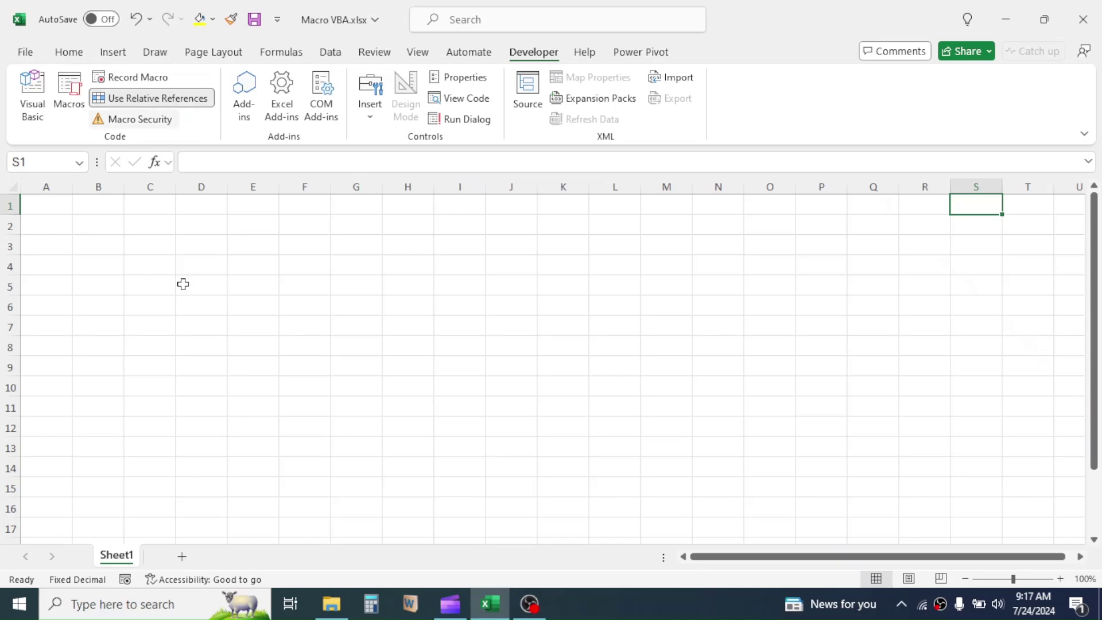
{"action": "left_click", "coordinate": [98, 208]}
{"action": "left_click", "coordinate": [104, 229]}
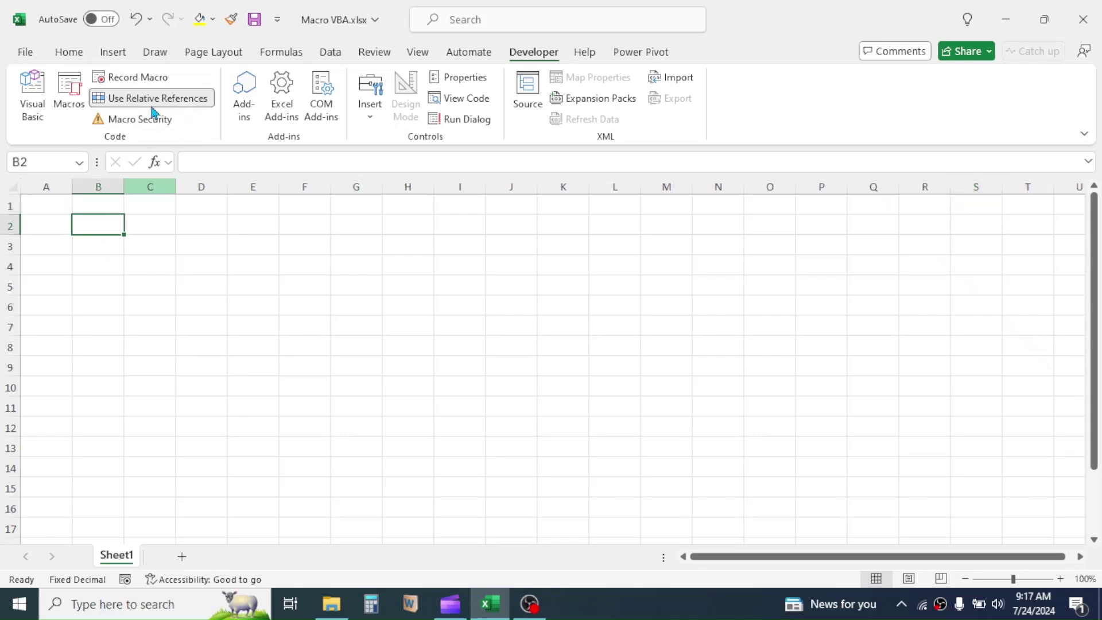
- Set up a new macro recording named Sales_Format with the shortcut Ctrl+Shift+J
{"action": "left_click", "coordinate": [132, 80]}
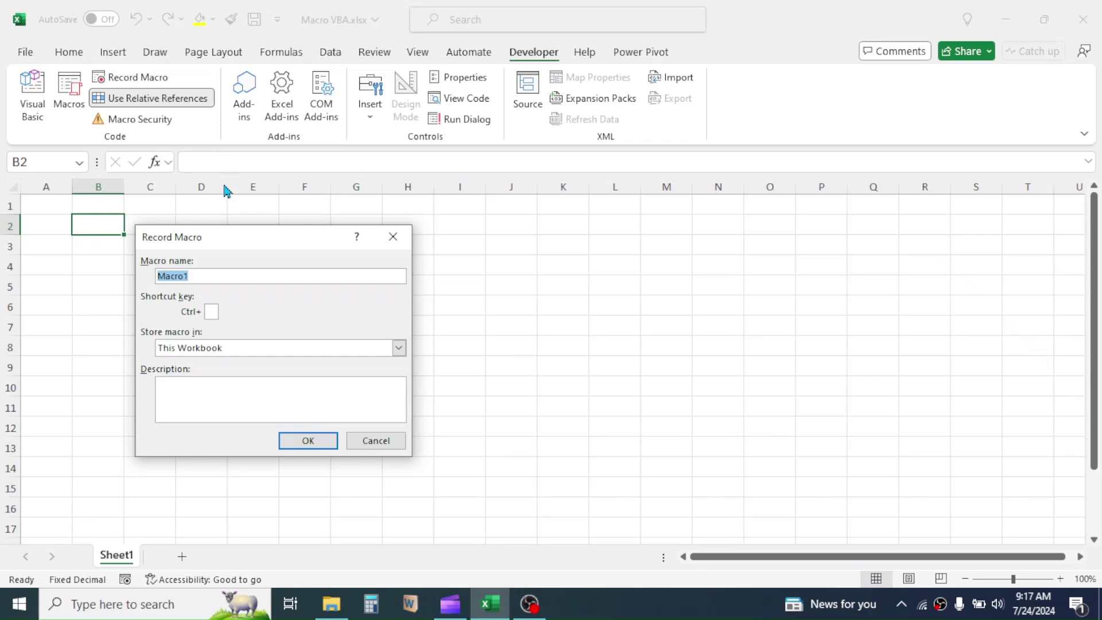
{"action": "left_click_drag", "start_coordinate": [231, 239], "coordinate": [374, 172]}
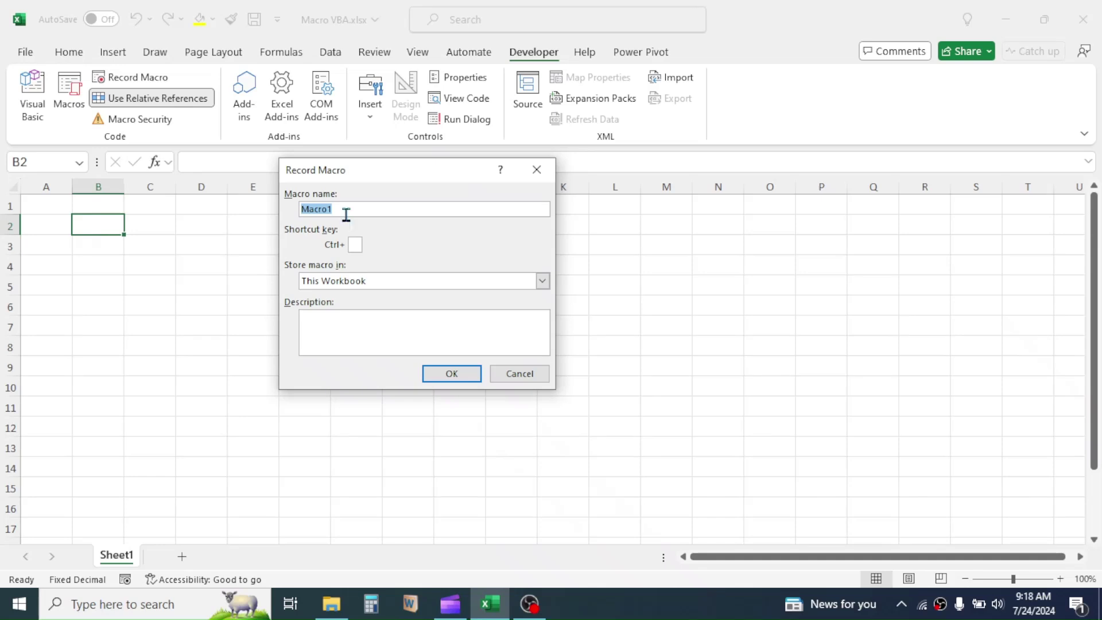
{"action": "type", "text": "Sales_Format"}
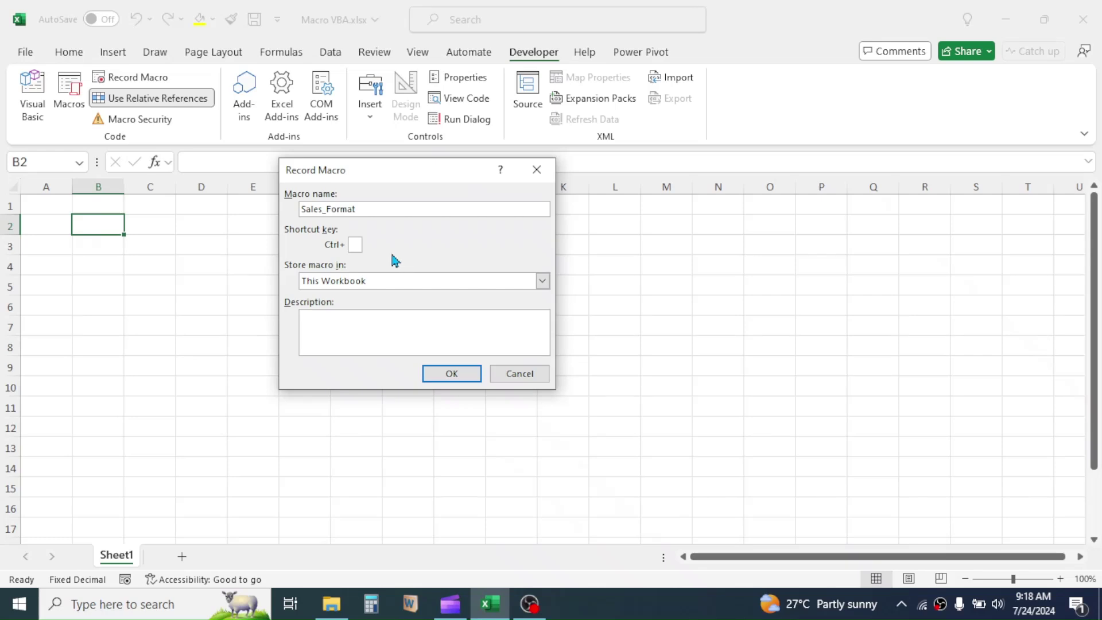
{"action": "left_click", "coordinate": [354, 245]}
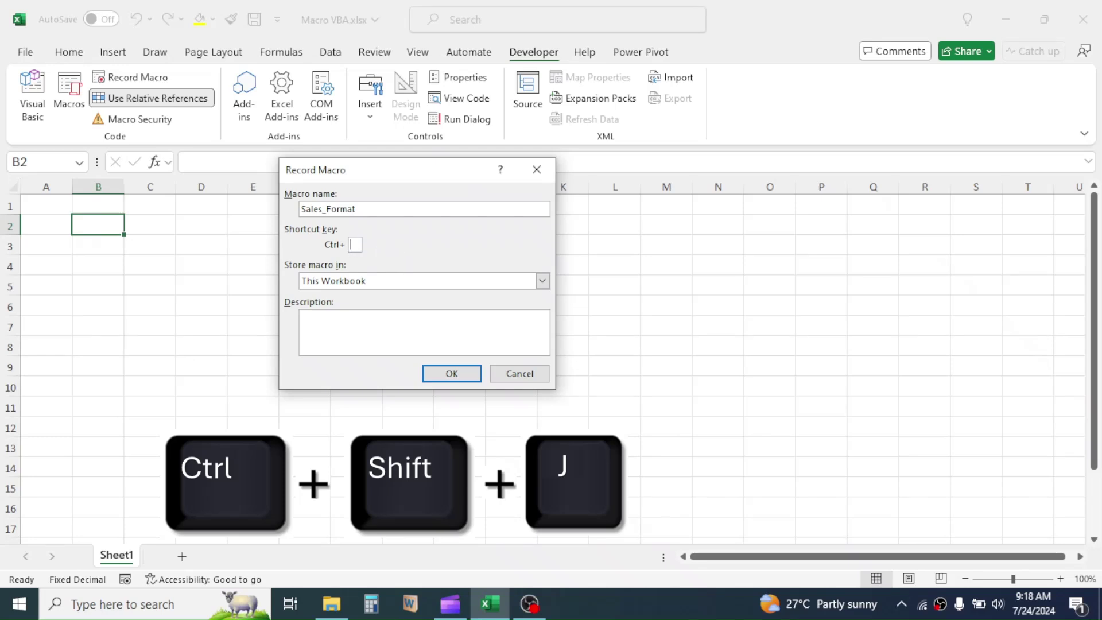
{"action": "key", "text": "shift+j"}
- Store the macro in This Workbook, describe it as creating the sales report format, and start recording
{"action": "left_click", "coordinate": [542, 281]}
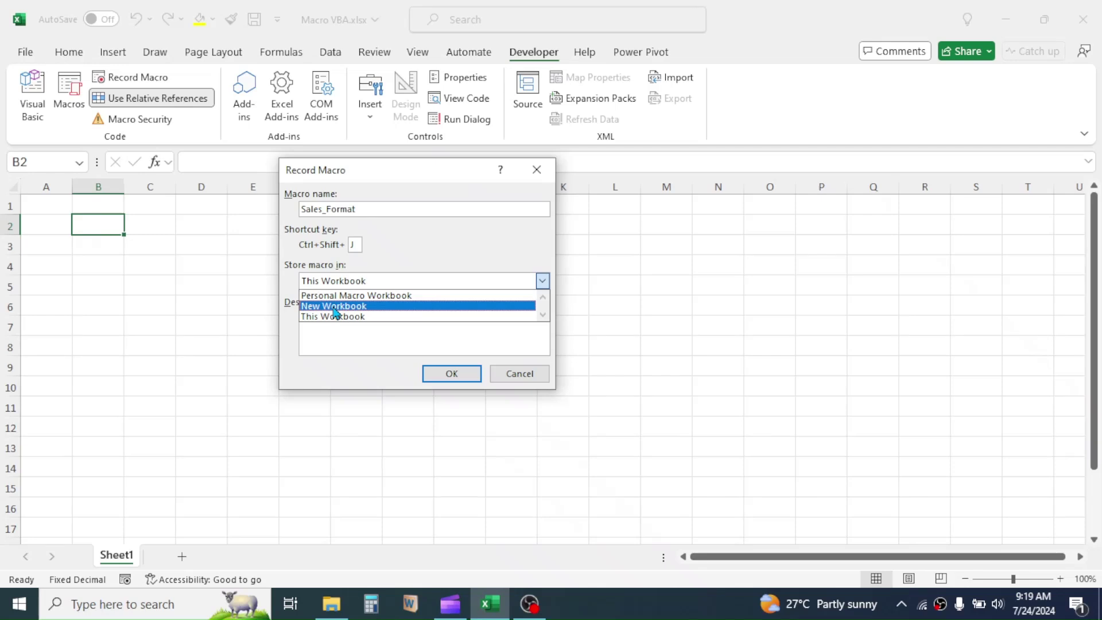
{"action": "left_click", "coordinate": [316, 317]}
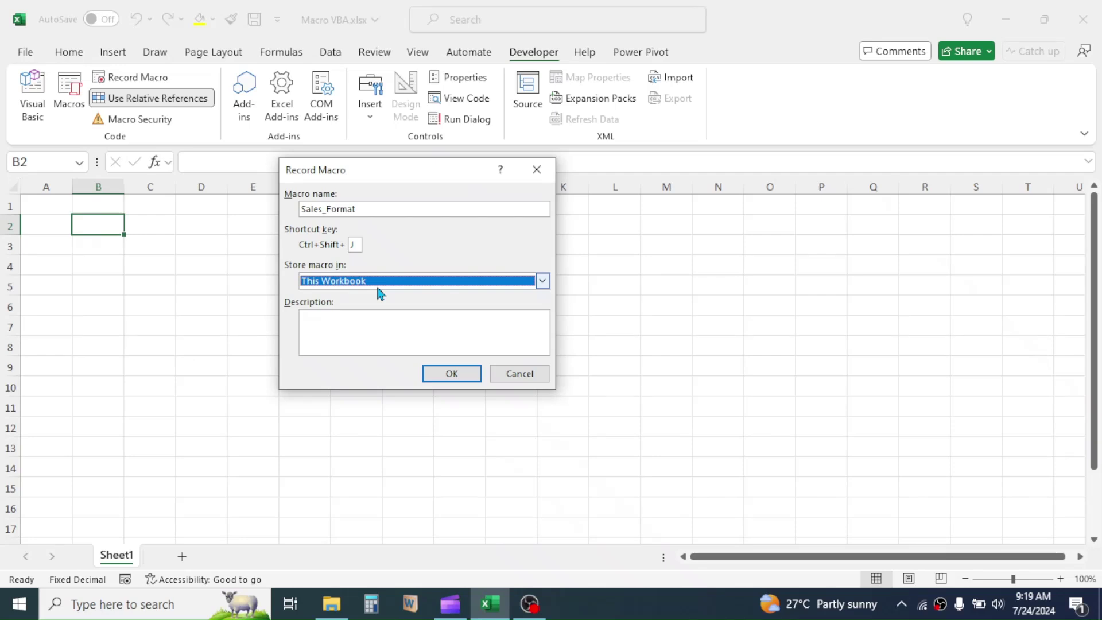
{"action": "left_click", "coordinate": [338, 325]}
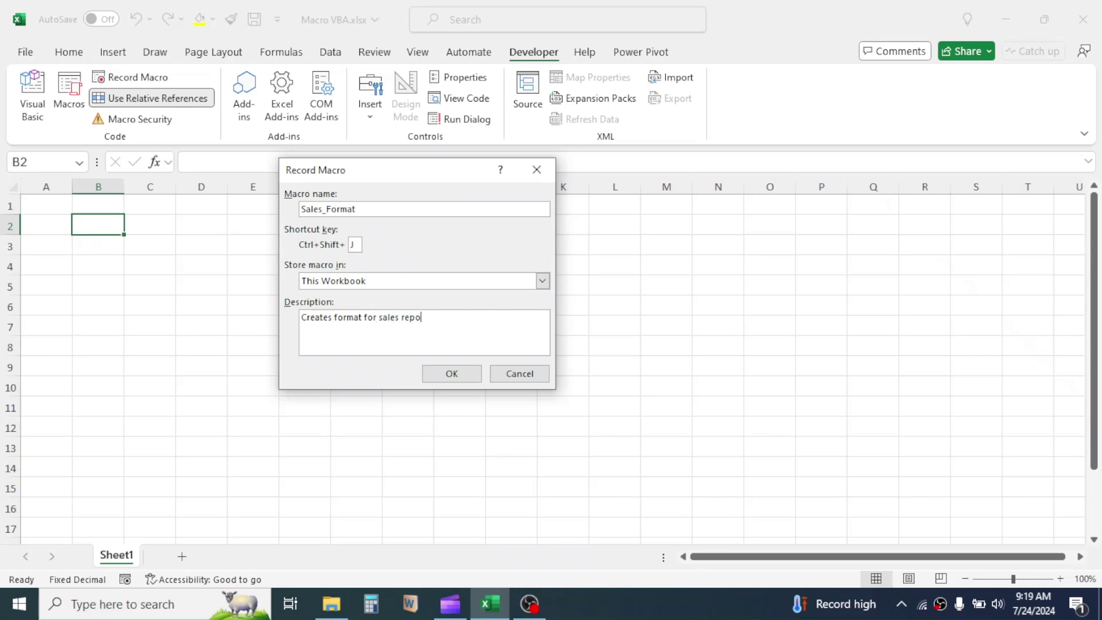
{"action": "left_click", "coordinate": [452, 373]}
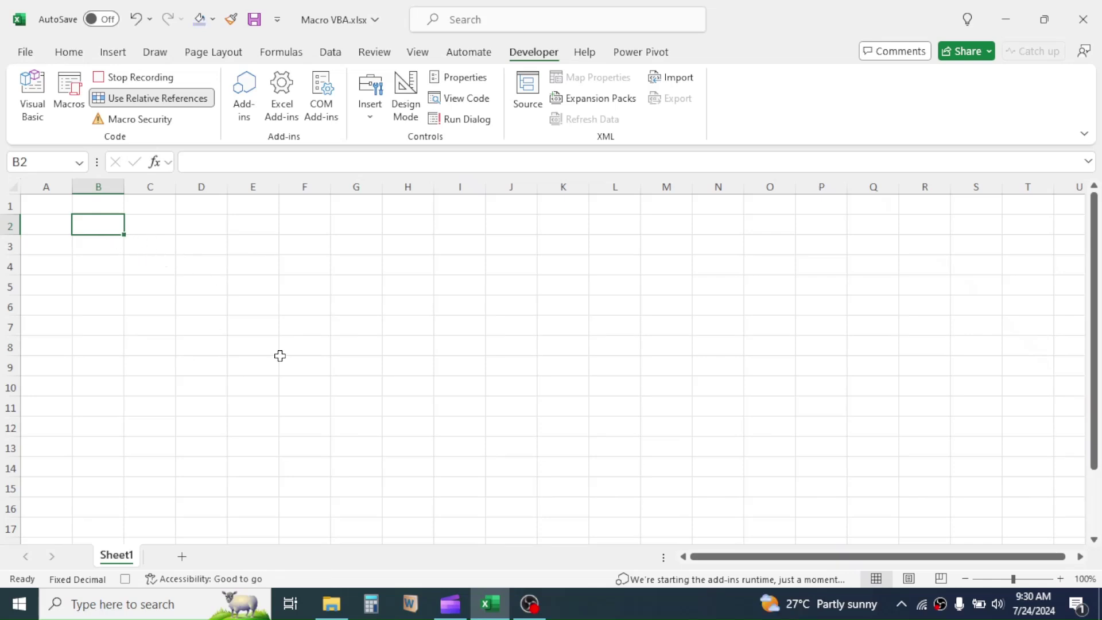
- Enter the headers Date, Product name and Quantity Sold in B2:D2 and autofit columns C and D
{"action": "type", "text": "Date"}
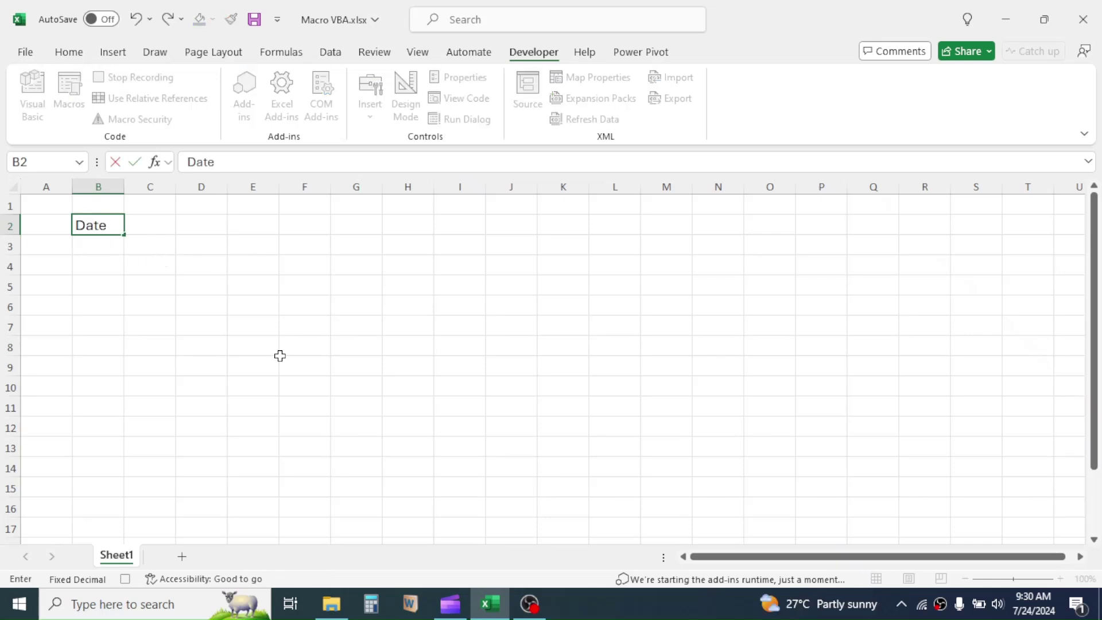
{"action": "left_click", "coordinate": [143, 223]}
{"action": "type", "text": "Prod"}
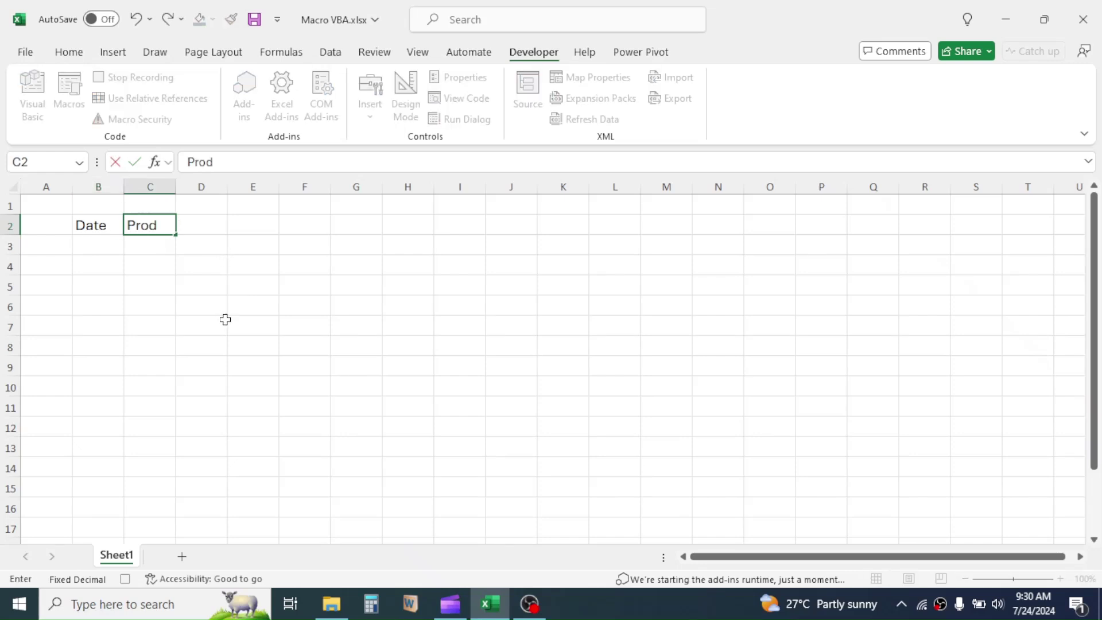
{"action": "type", "text": "uct name"}
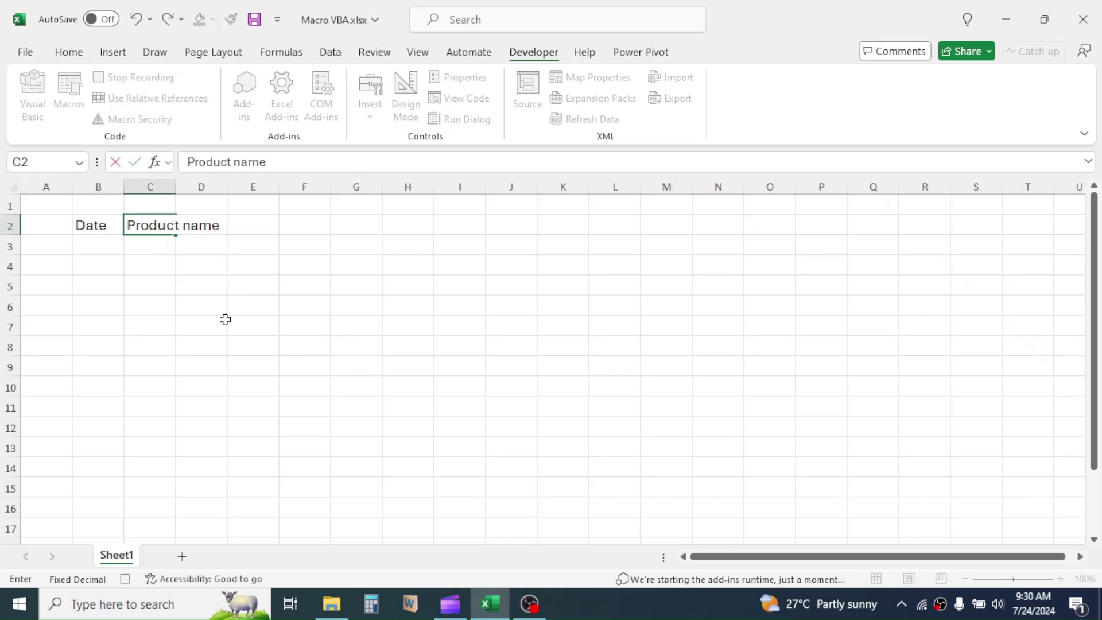
{"action": "left_click", "coordinate": [214, 256]}
{"action": "key", "text": "Up"}
{"action": "key", "text": "Up"}
{"action": "type", "text": "Q"}
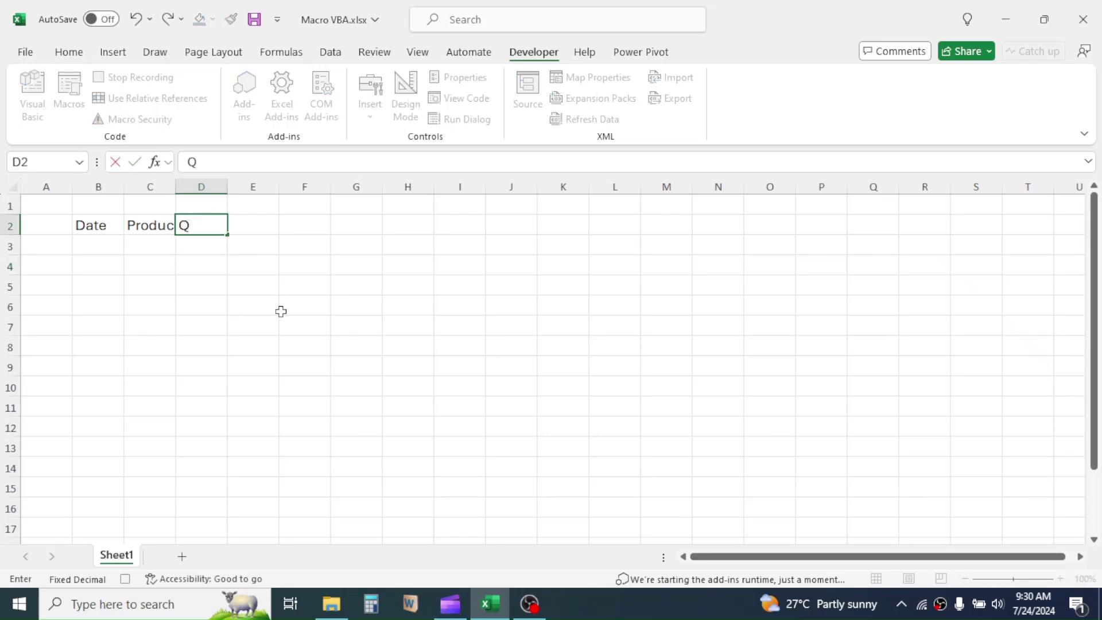
{"action": "type", "text": "uantity Sold"}
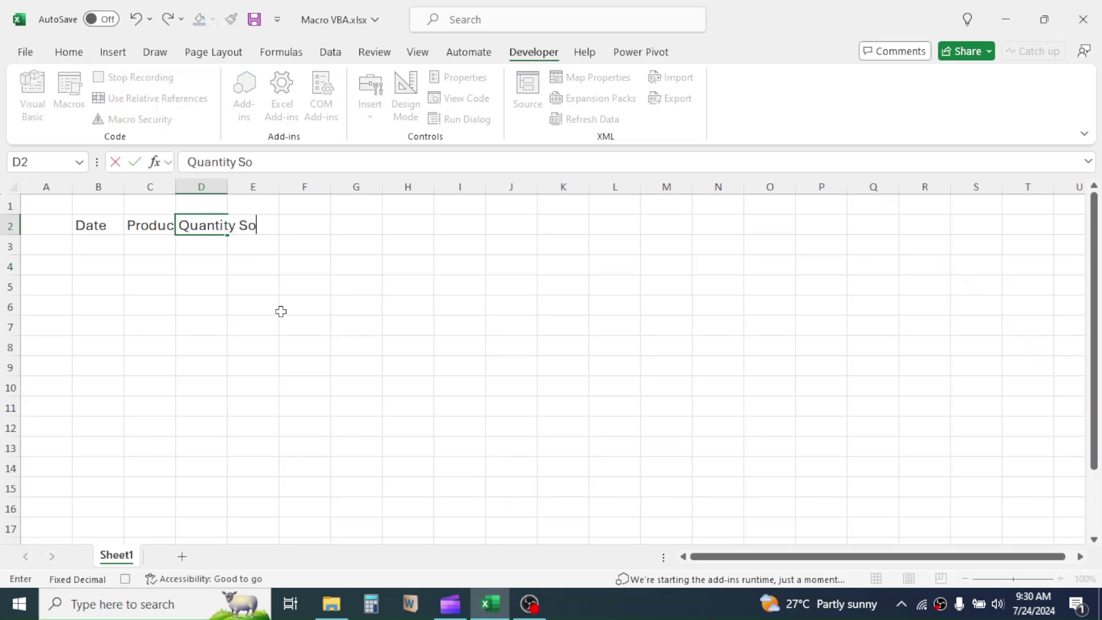
{"action": "left_click", "coordinate": [231, 285]}
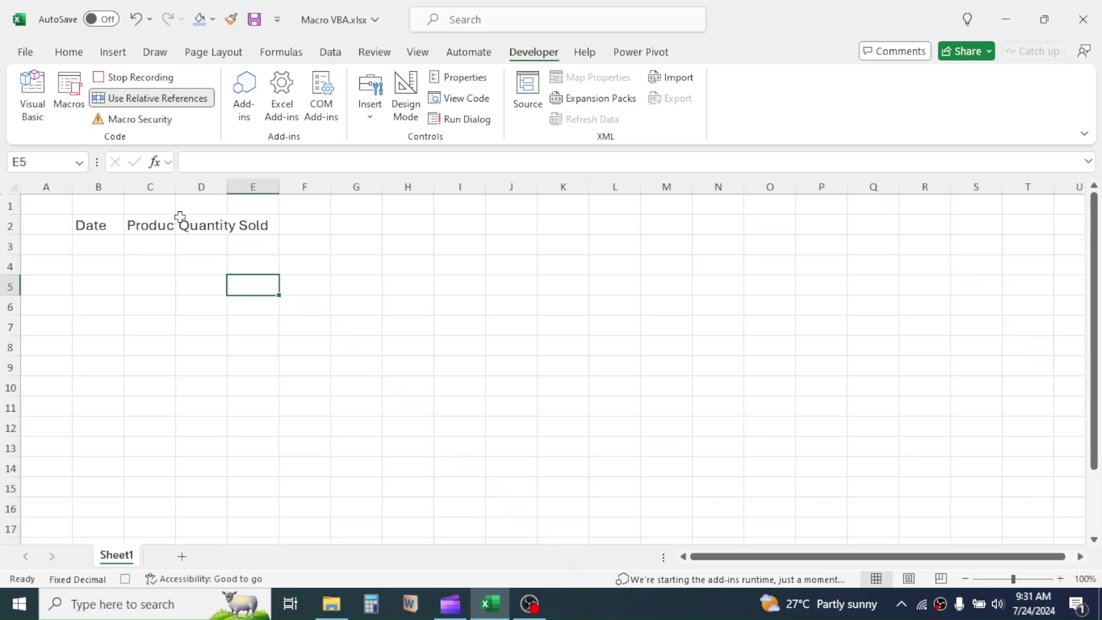
{"action": "double_click", "coordinate": [175, 187]}
{"action": "double_click", "coordinate": [279, 187]}
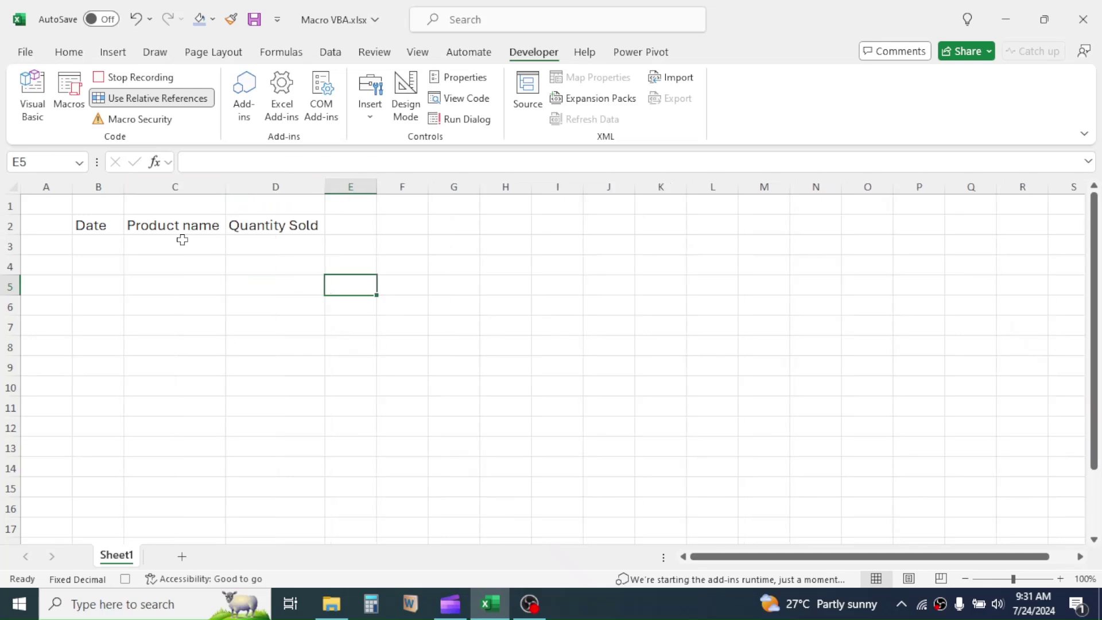
- Apply all borders to the table range B2:D11
{"action": "left_click_drag", "start_coordinate": [103, 221], "coordinate": [261, 414]}
{"action": "left_click", "coordinate": [72, 53]}
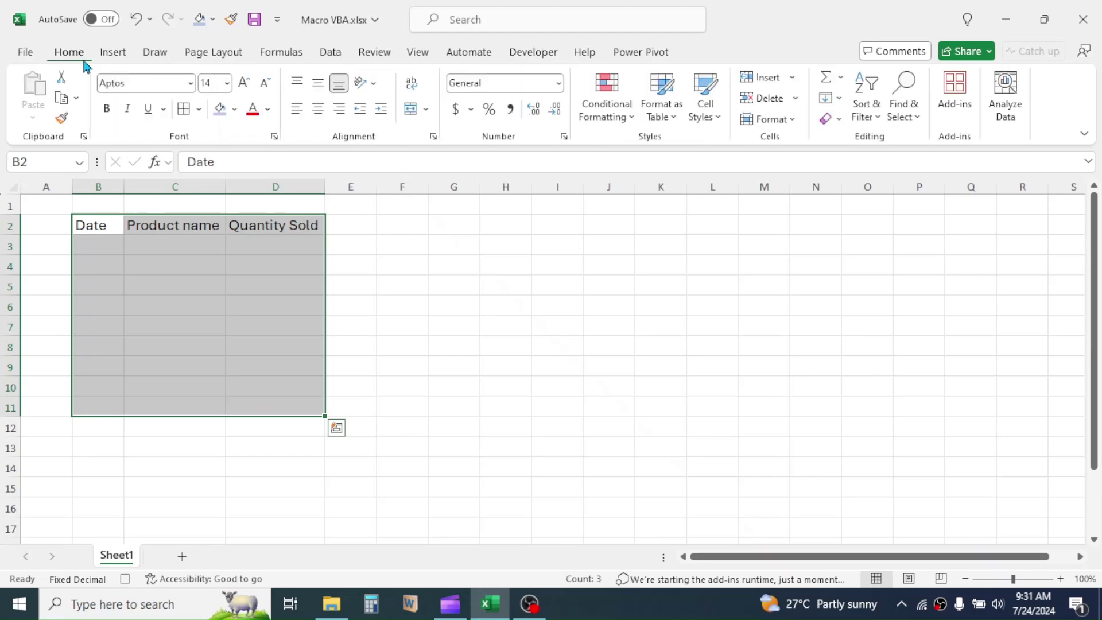
{"action": "left_click", "coordinate": [184, 112]}
- Enter the label Total in C12 and a SUM formula for D3:D11 in D12
{"action": "left_click", "coordinate": [182, 423]}
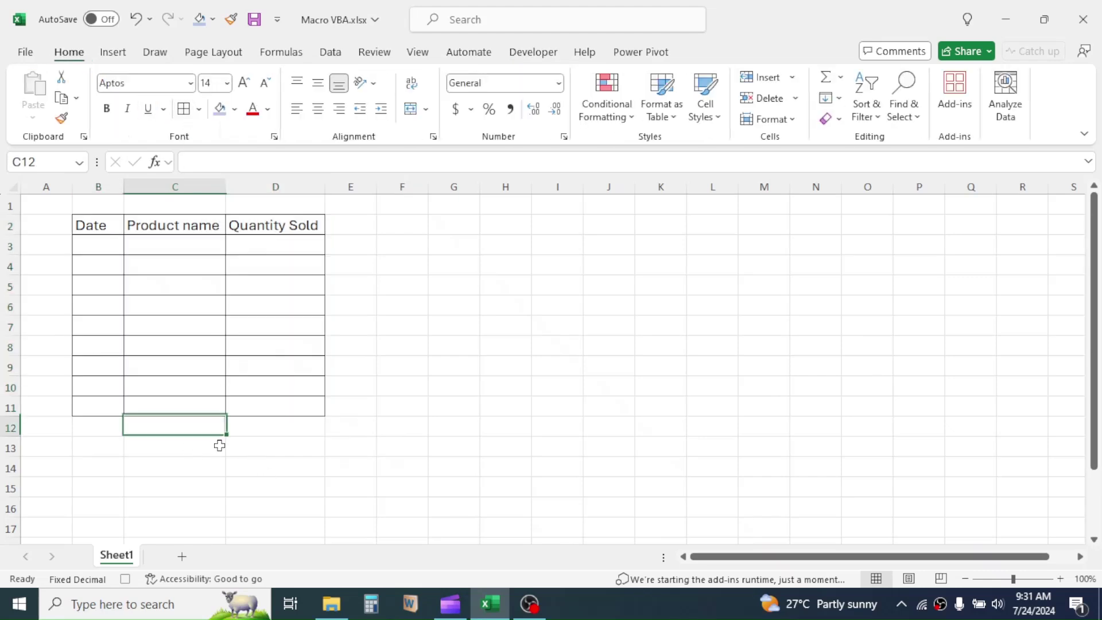
{"action": "type", "text": "Total"}
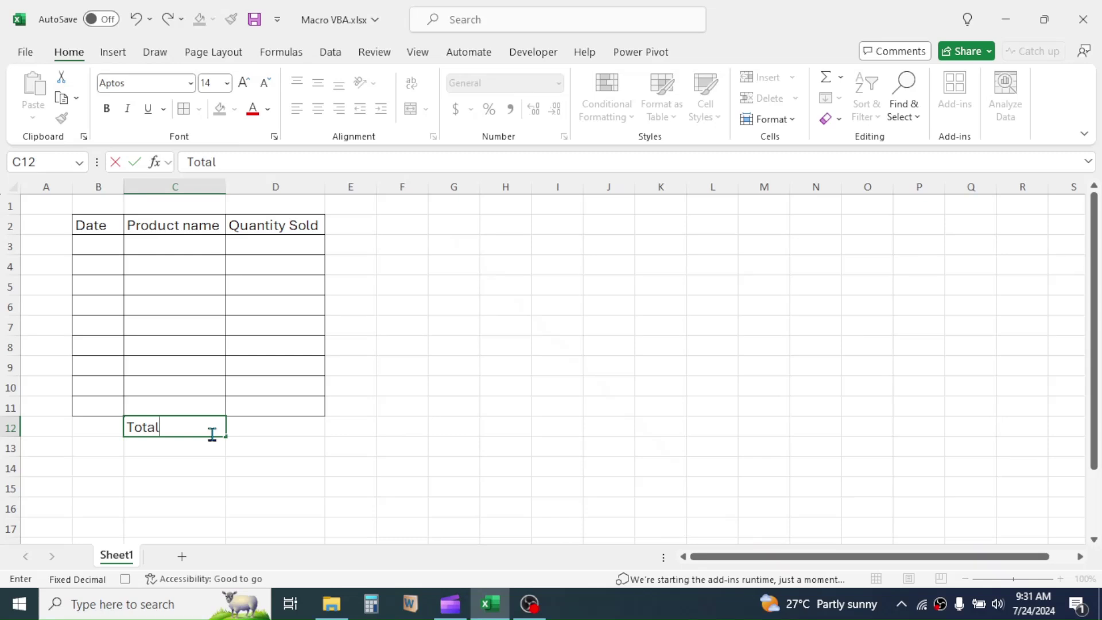
{"action": "left_click", "coordinate": [273, 431]}
{"action": "type", "text": "=sum("}
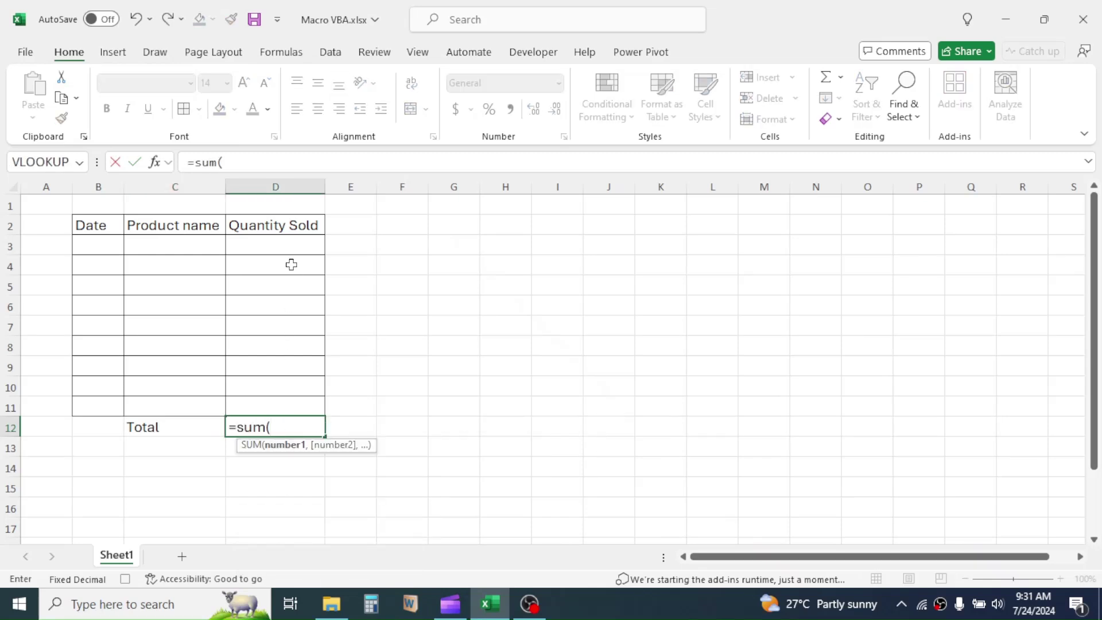
{"action": "left_click_drag", "start_coordinate": [286, 246], "coordinate": [286, 403]}
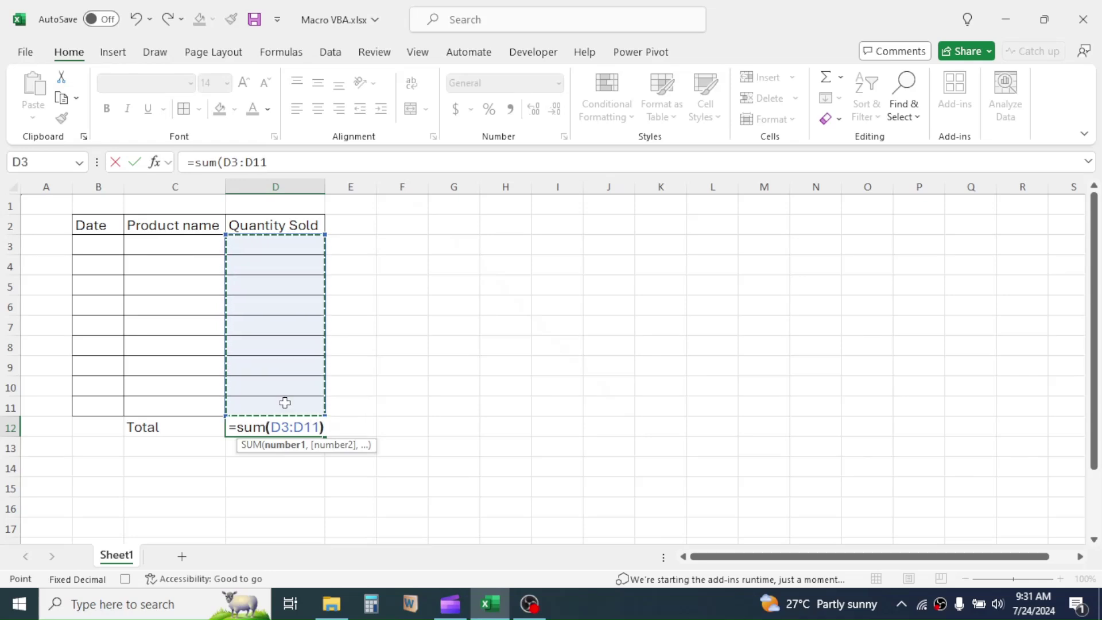
{"action": "key", "text": "Return"}
- Format the header row B2:D2 and total cells C12:D12 in bold with light blue fill, adding borders to the total cells
{"action": "left_click_drag", "start_coordinate": [100, 224], "coordinate": [272, 225]}
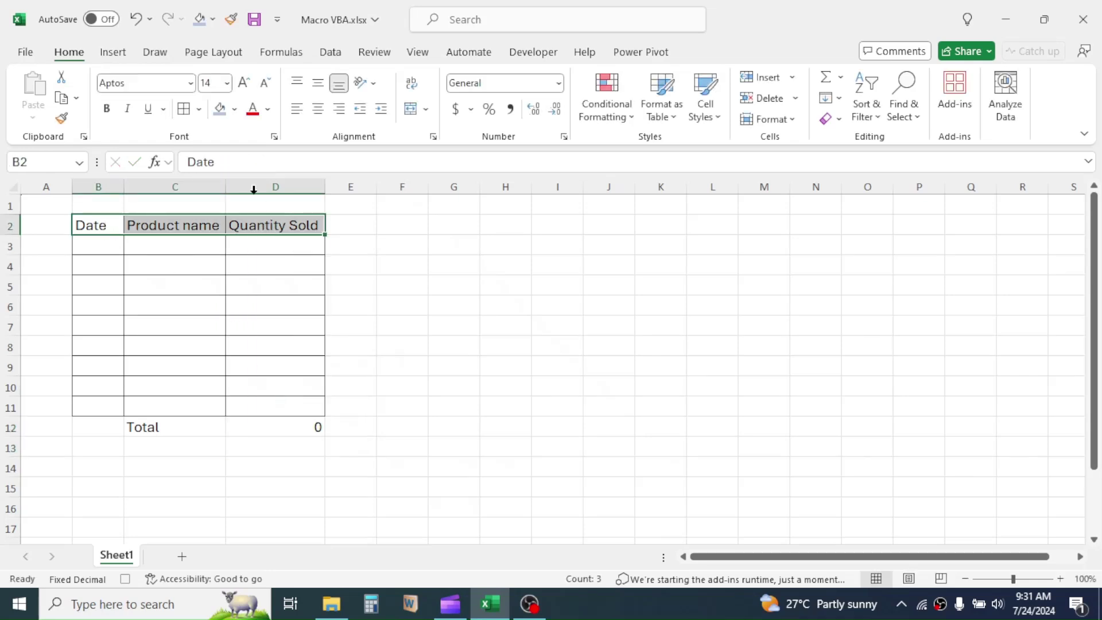
{"action": "left_click", "coordinate": [107, 109]}
{"action": "left_click_drag", "start_coordinate": [158, 427], "coordinate": [271, 426]}
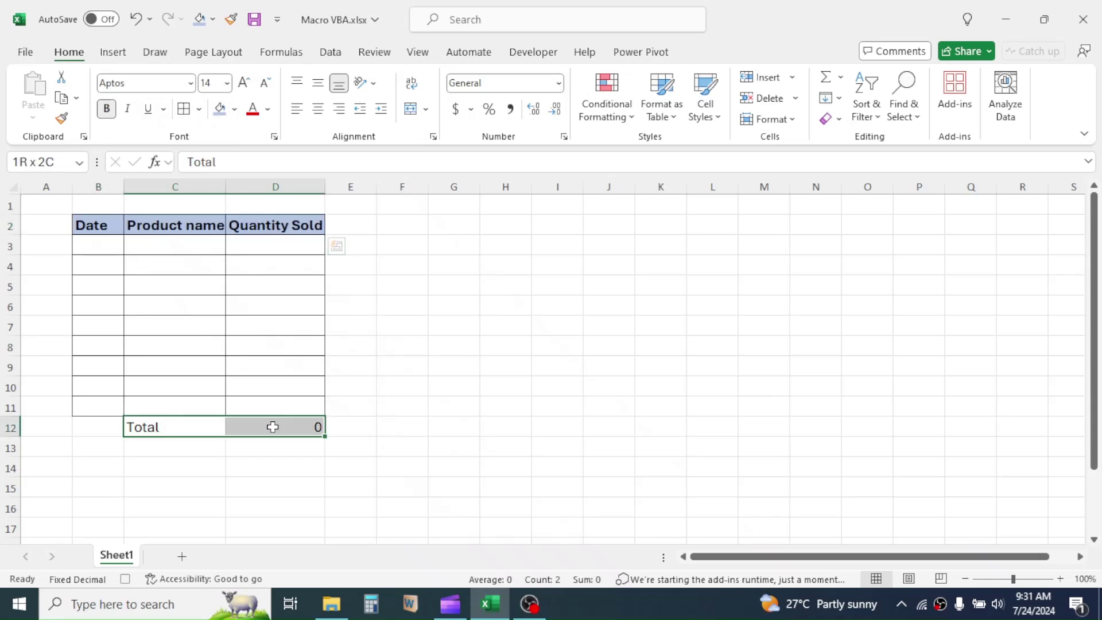
{"action": "left_click", "coordinate": [107, 109]}
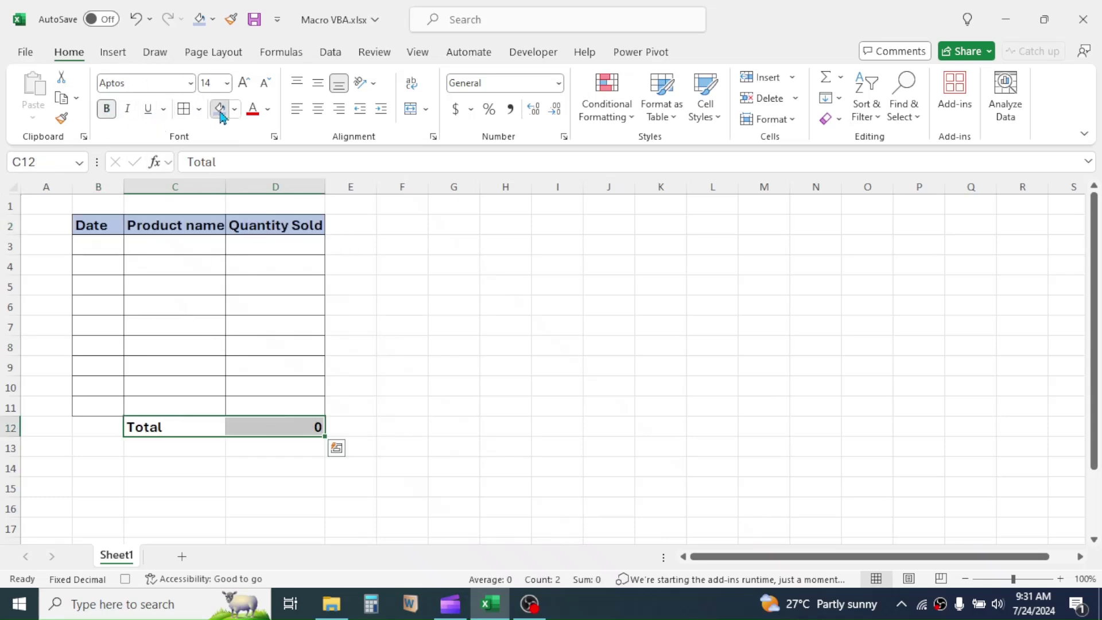
{"action": "left_click", "coordinate": [220, 112]}
{"action": "left_click", "coordinate": [183, 109]}
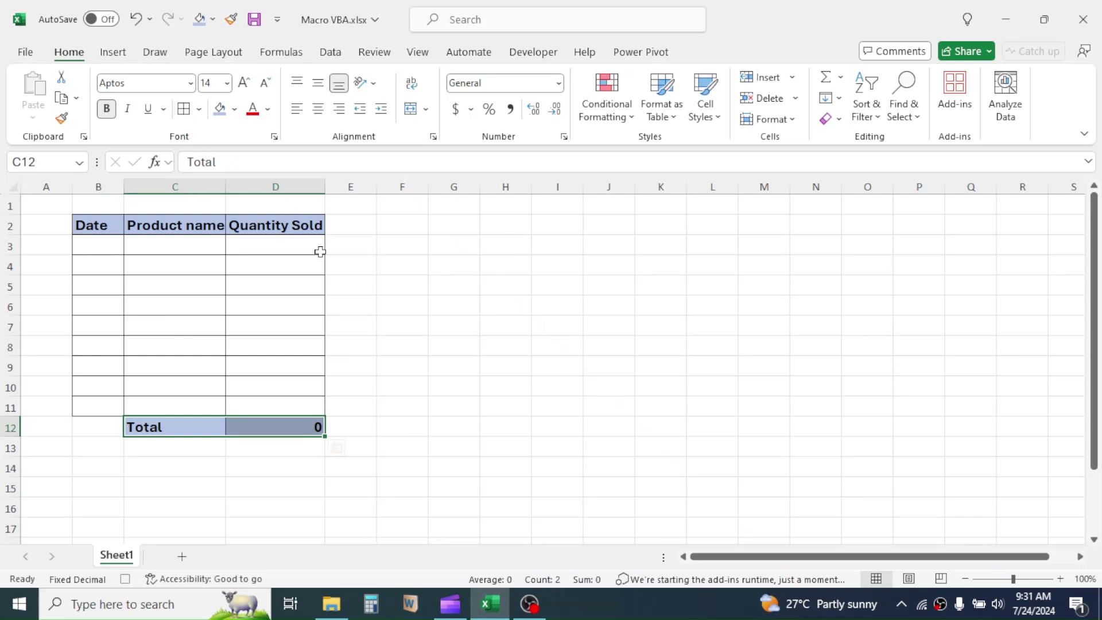
- Select cell E3 beside the table and stop recording the macro
{"action": "left_click", "coordinate": [348, 246]}
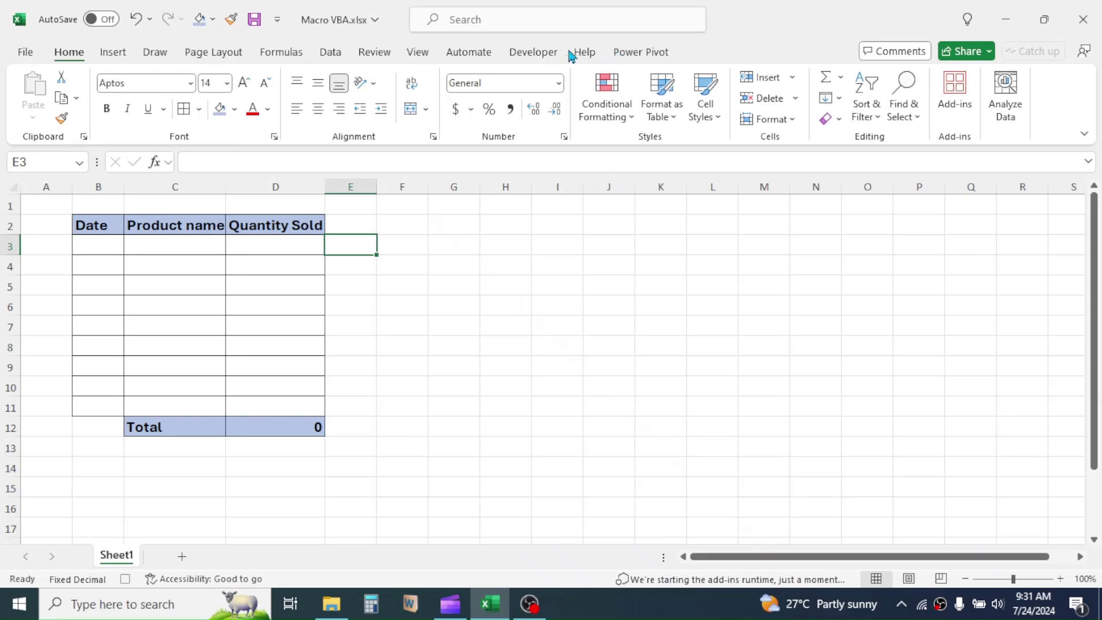
{"action": "left_click", "coordinate": [536, 52]}
{"action": "left_click", "coordinate": [163, 78]}
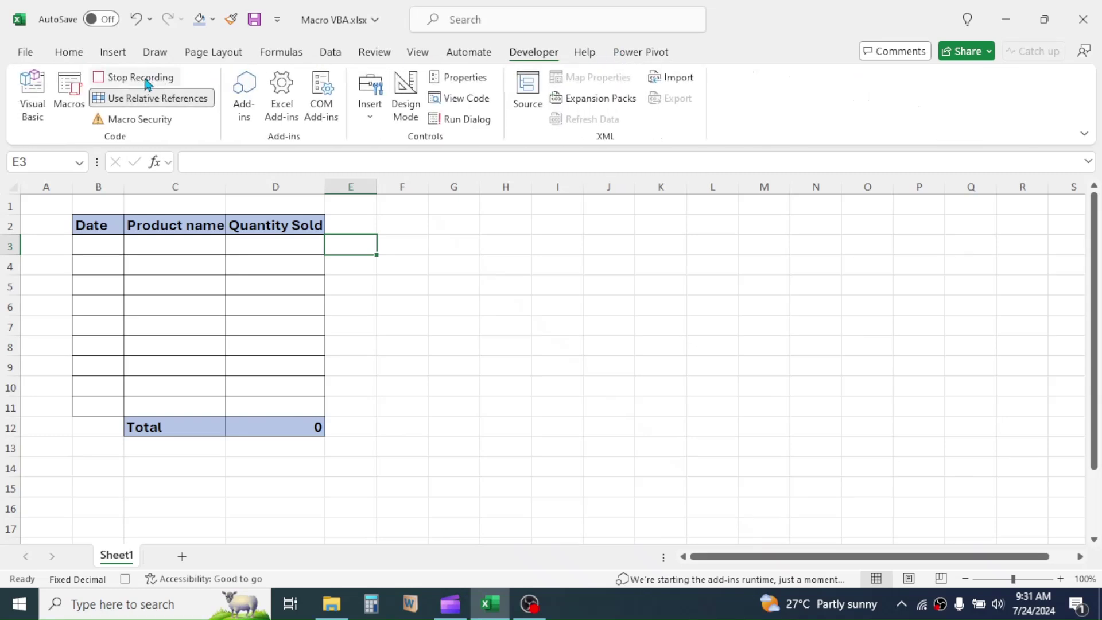
{"action": "left_click", "coordinate": [1082, 201]}
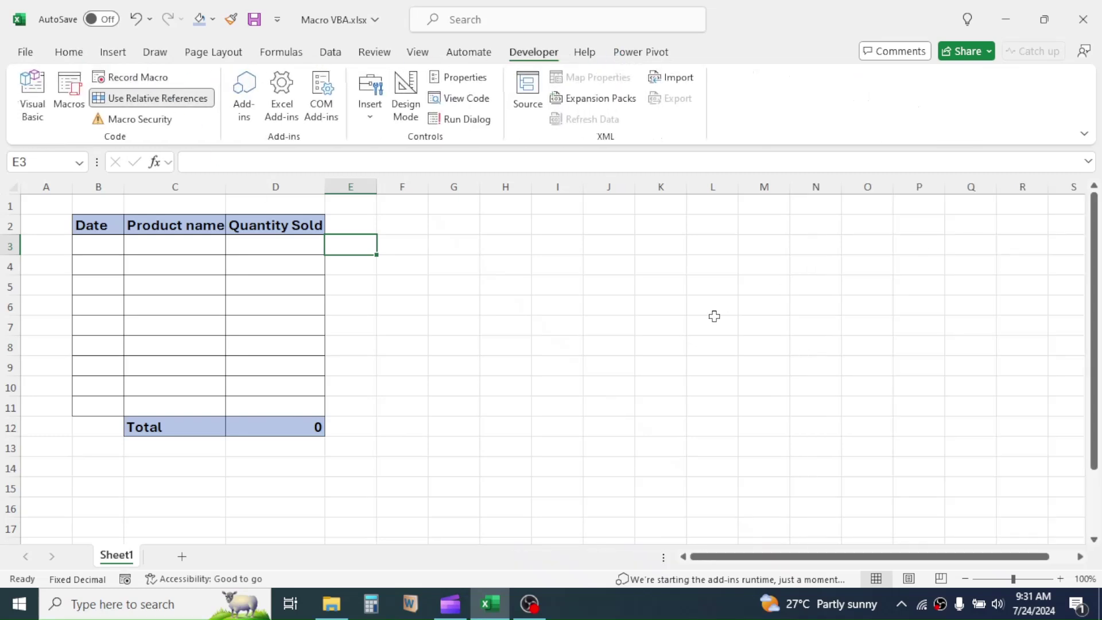
{"action": "left_click", "coordinate": [465, 245]}
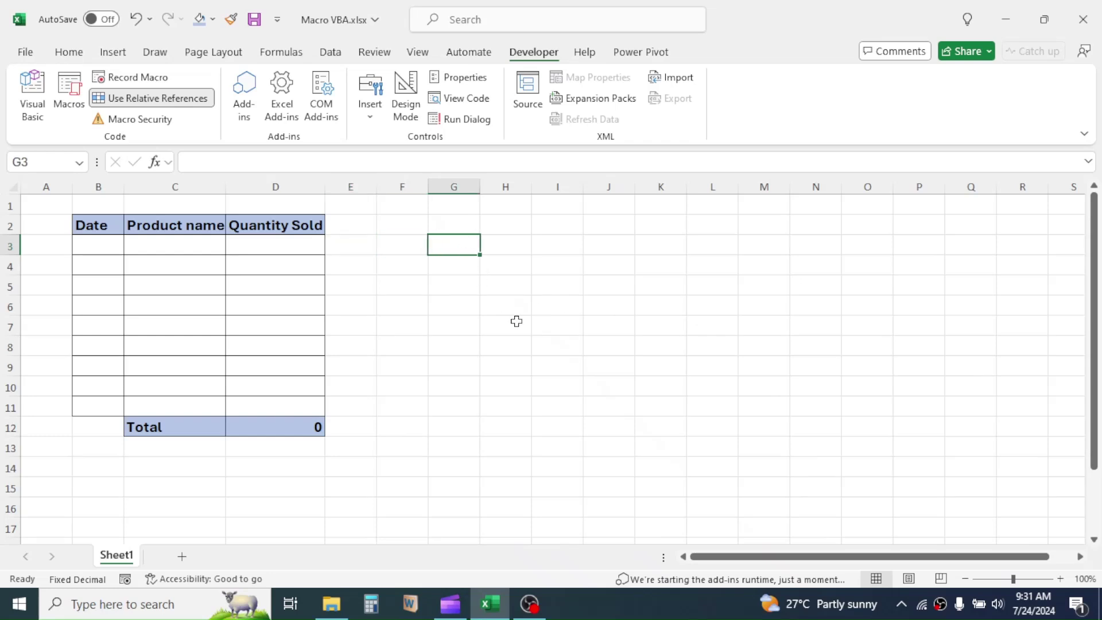
{"action": "key", "text": "Right"}
{"action": "key", "text": "Right"}
{"action": "key", "text": "Right"}
{"action": "key", "text": "Right"}
{"action": "key", "text": "Down"}
{"action": "key", "text": "Down"}
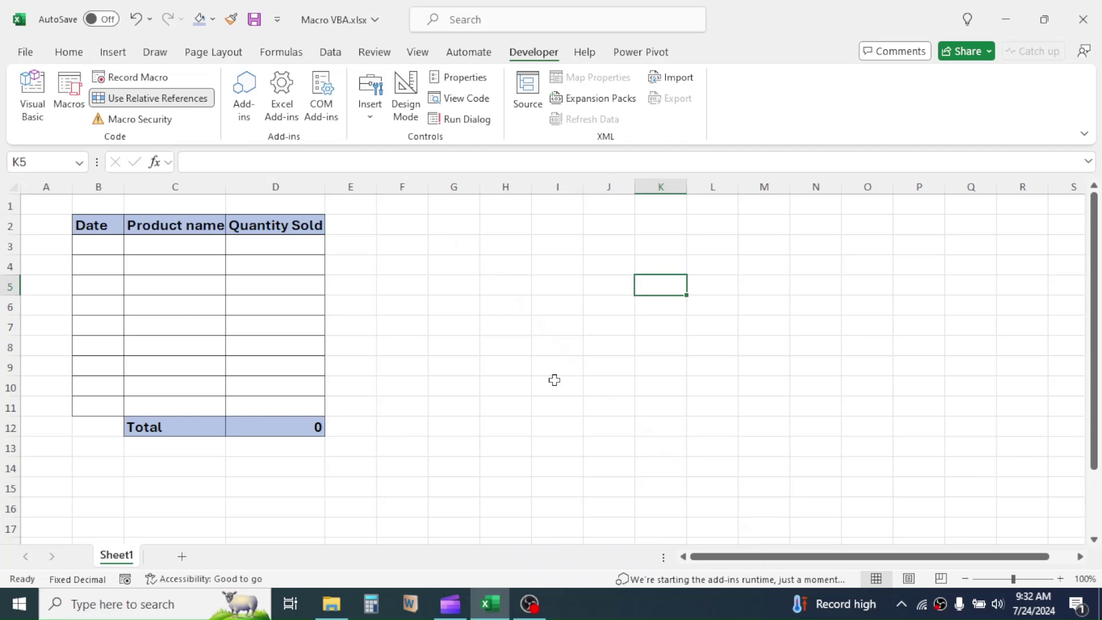
- Add a new worksheet and run the Sales_Format macro with its shortcut starting at cell D4
{"action": "left_click", "coordinate": [182, 556]}
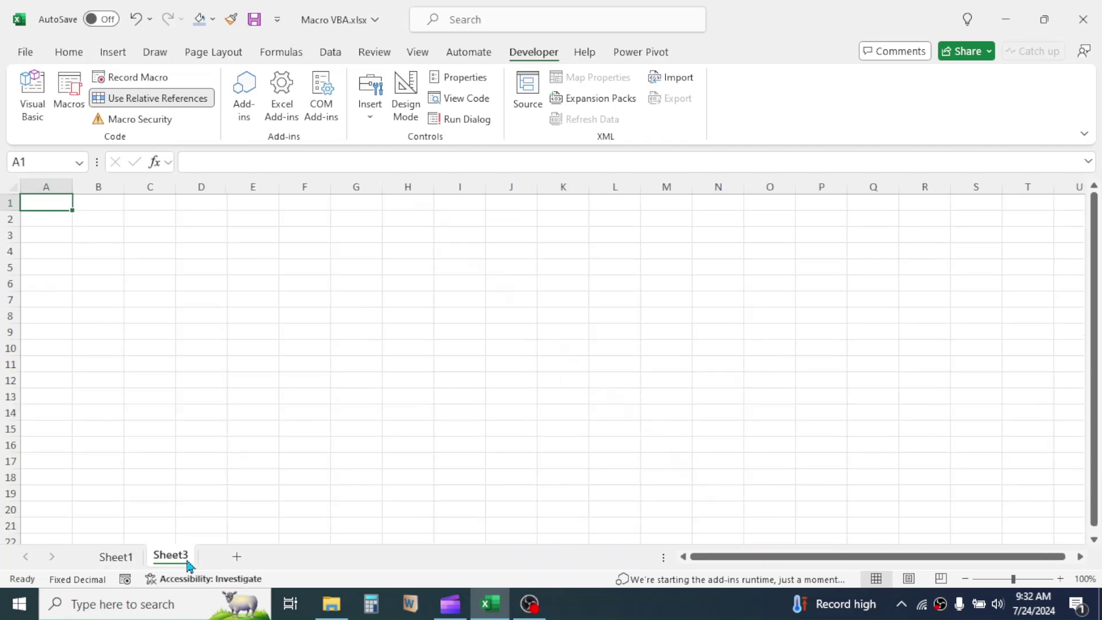
{"action": "left_click", "coordinate": [202, 252]}
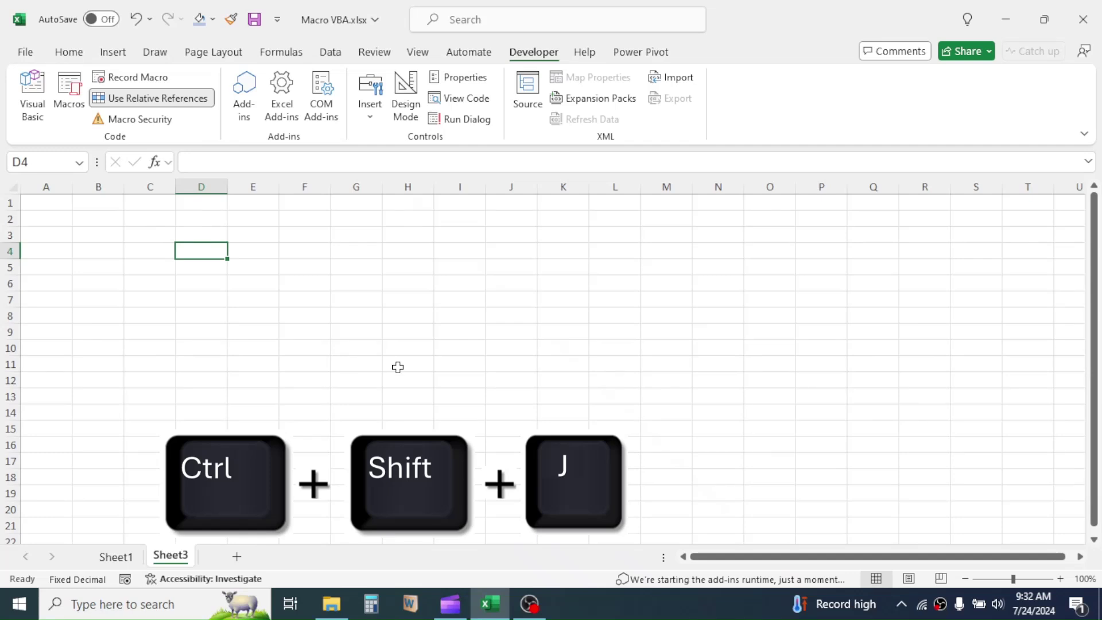
{"action": "key", "text": "ctrl+shift+j"}
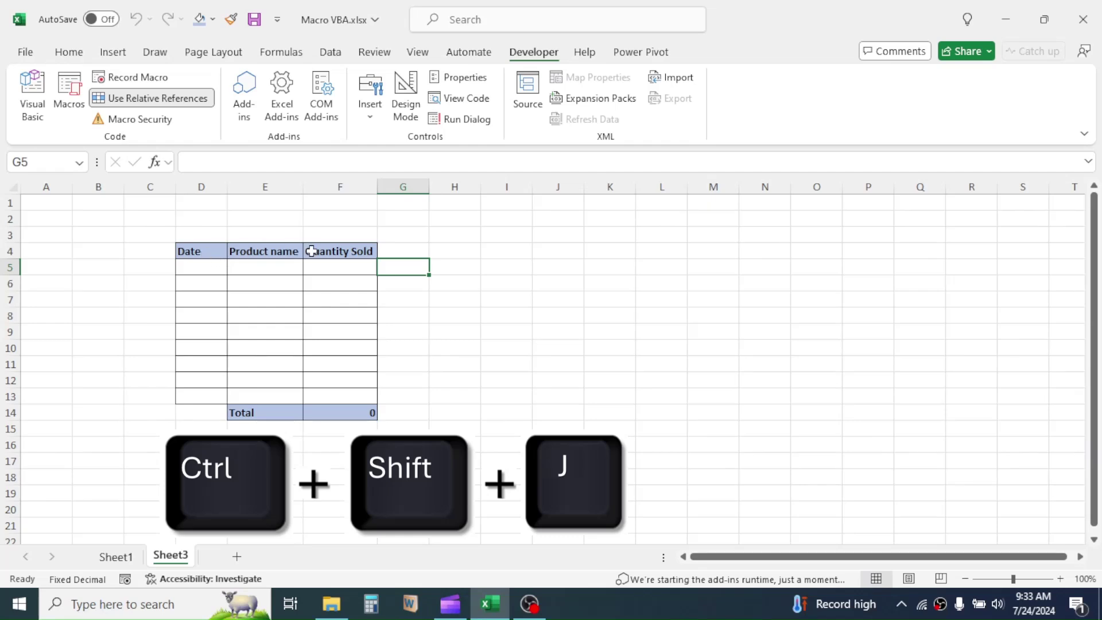
- Run the Sales_Format macro again with its shortcut on the same sheet, starting at cell I5
{"action": "left_click", "coordinate": [1061, 579]}
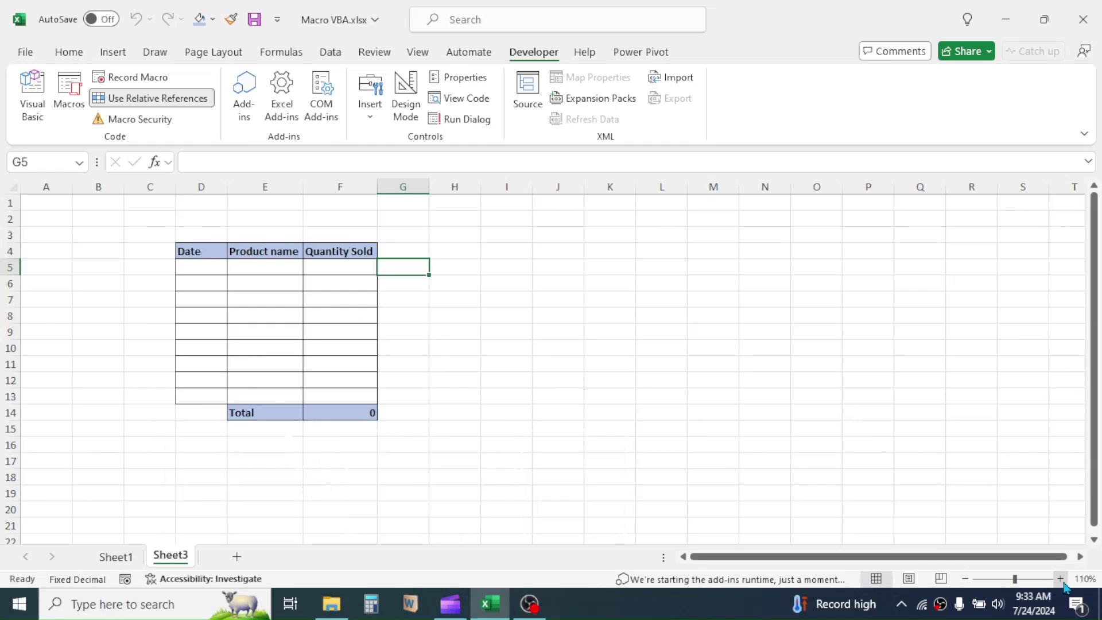
{"action": "left_click", "coordinate": [1060, 579]}
{"action": "left_click", "coordinate": [612, 290]}
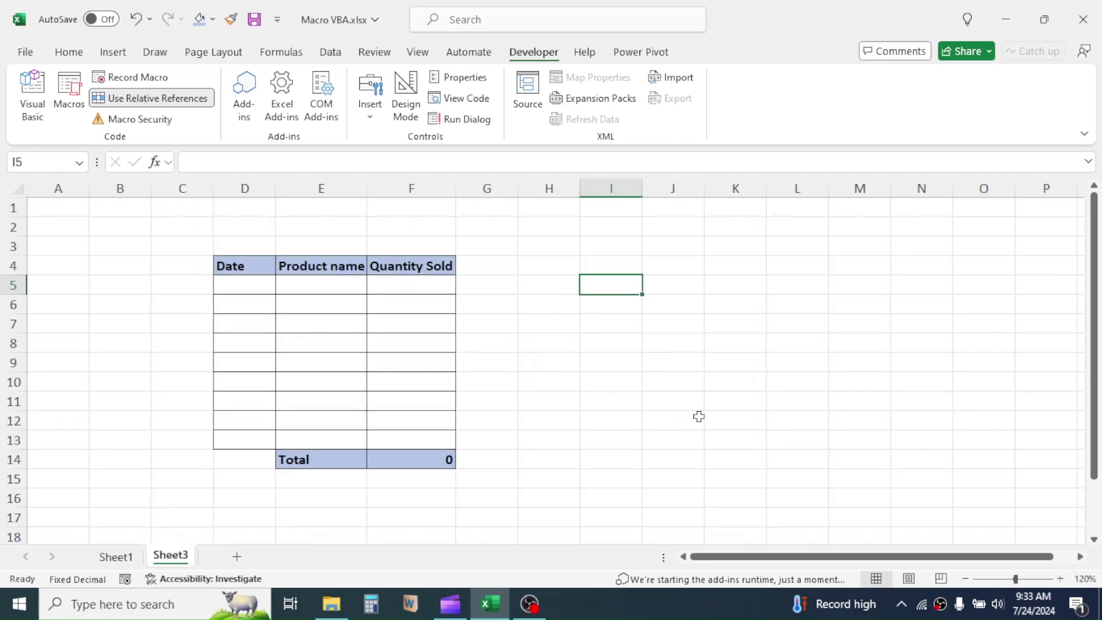
{"action": "key", "text": "ctrl+shift+j"}
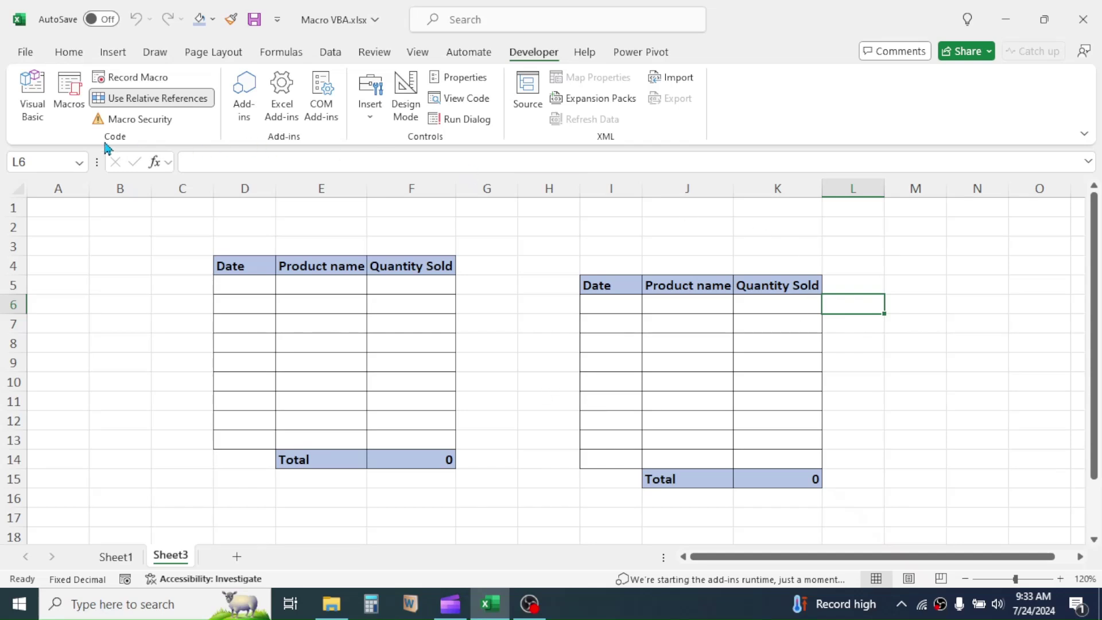
- Edit the Sales_Format macro code to change the "Product name" header text to "Item name", and close the code editor
{"action": "left_click", "coordinate": [67, 98]}
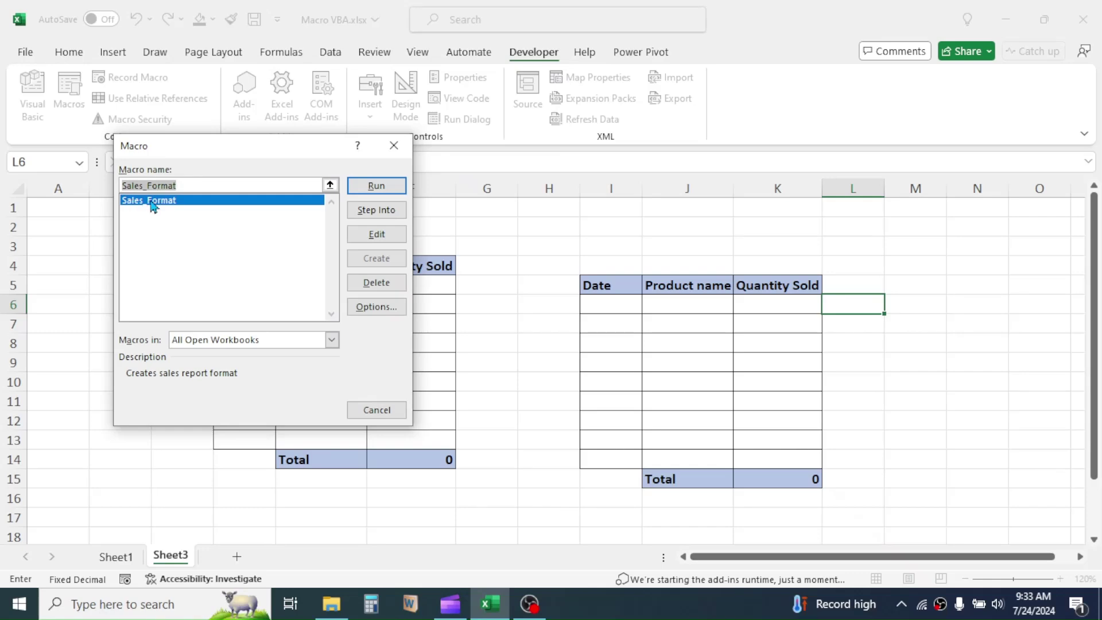
{"action": "left_click", "coordinate": [377, 234]}
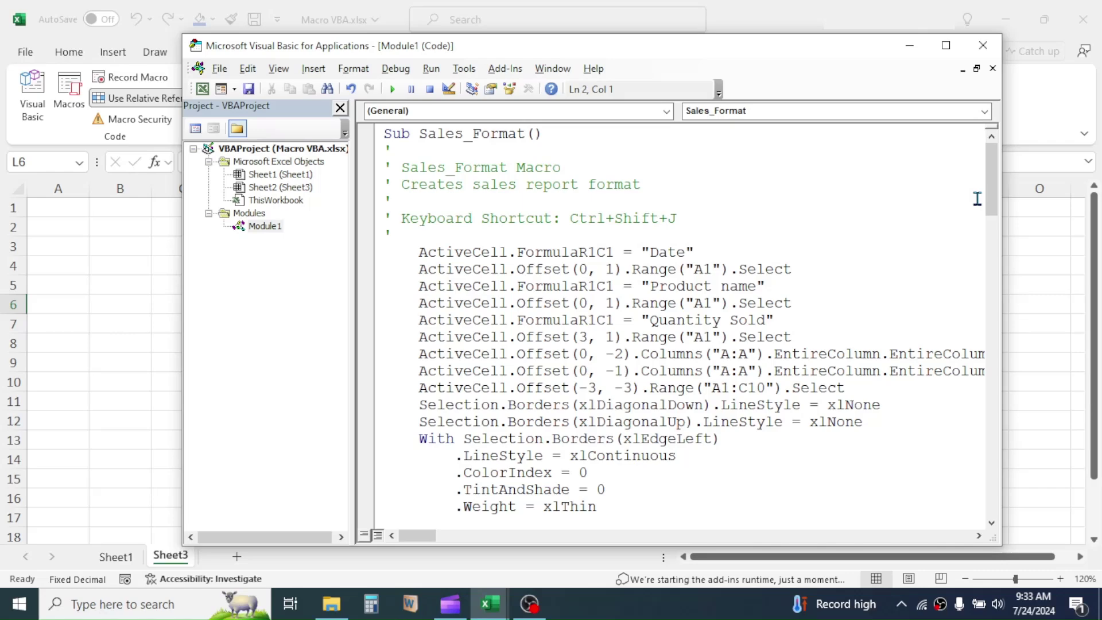
{"action": "mouse_move", "coordinate": [993, 179]}
{"action": "left_mouse_down"}
{"action": "mouse_move", "coordinate": [995, 488]}
{"action": "mouse_move", "coordinate": [995, 176]}
{"action": "left_mouse_up"}
{"action": "left_click_drag", "start_coordinate": [651, 286], "coordinate": [712, 284]}
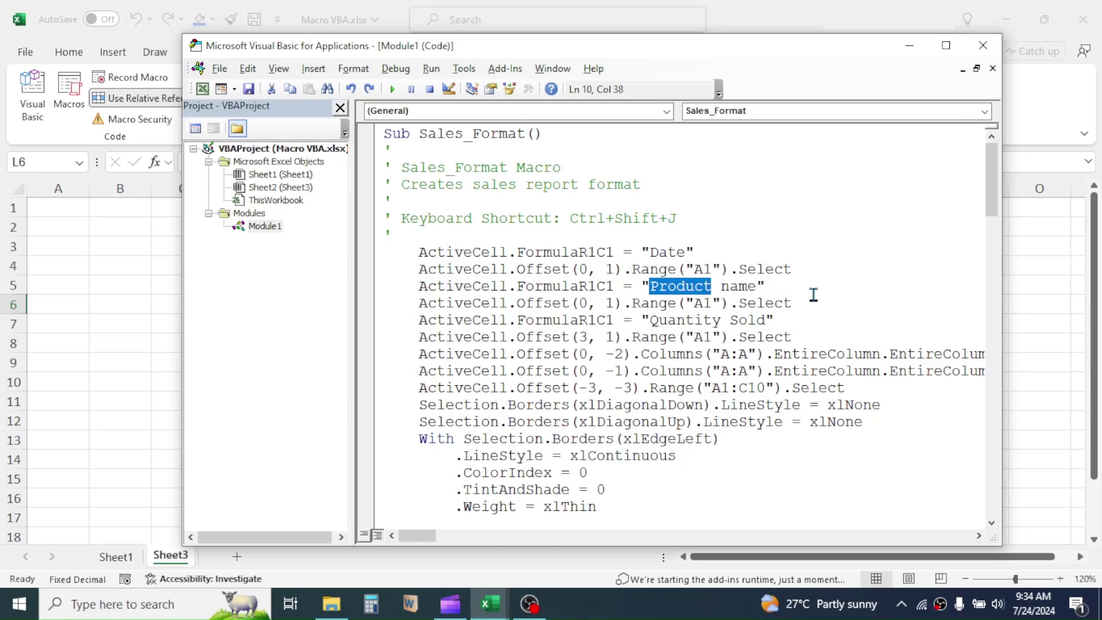
{"action": "type", "text": "Item"}
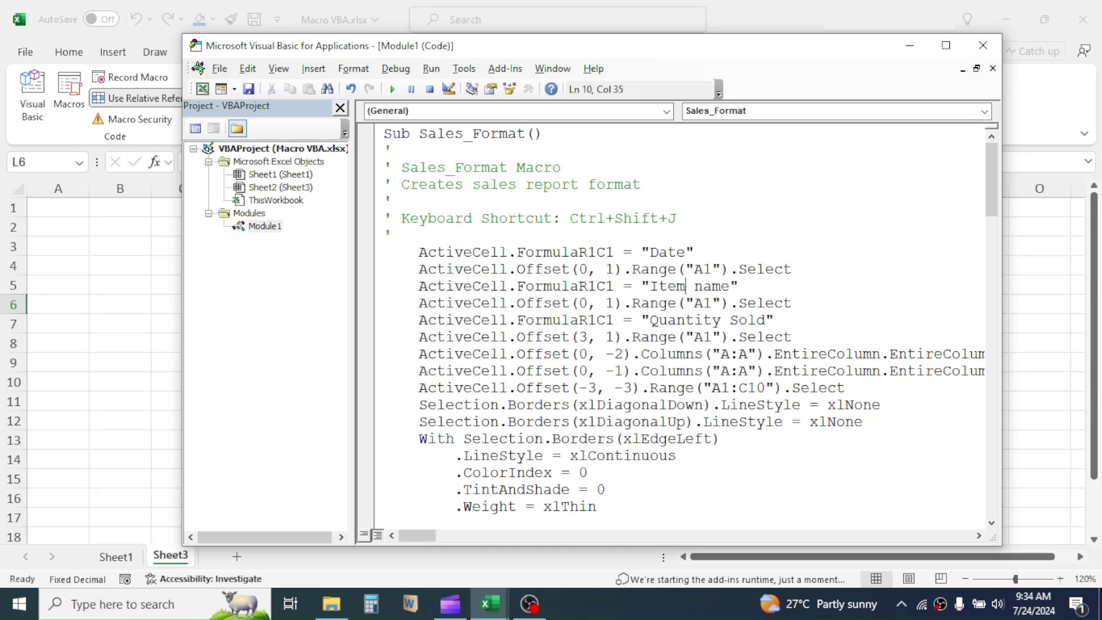
{"action": "left_click", "coordinate": [983, 45]}
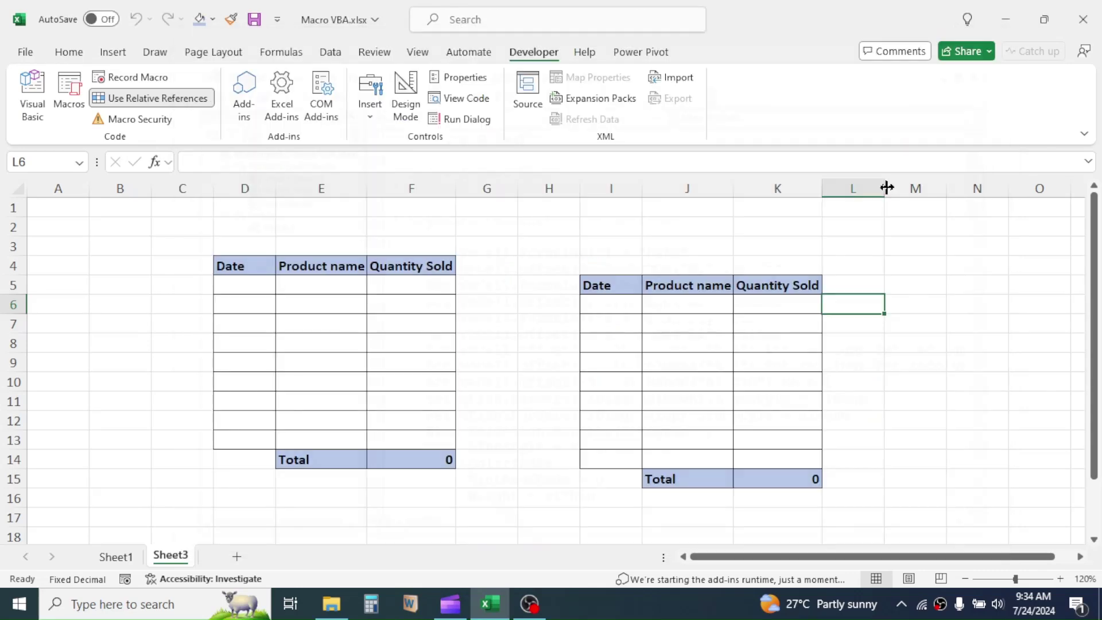
- Run the edited macro with its shortcut at cell M5 on Sheet3 and check the new table's second header
{"action": "left_click", "coordinate": [930, 284]}
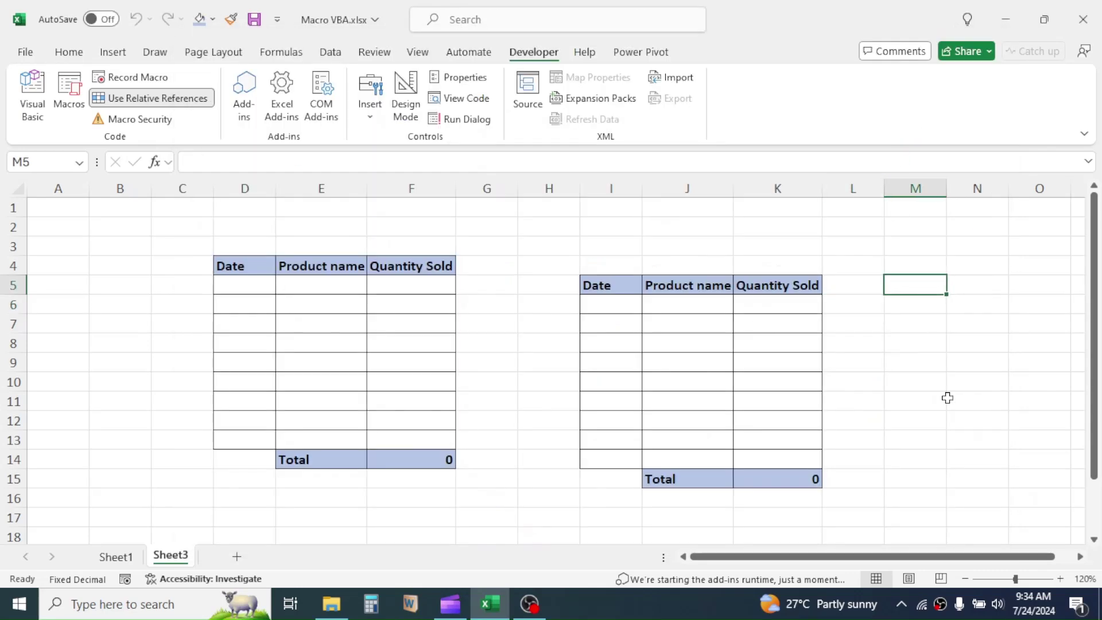
{"action": "key", "text": "ctrl+shift+t"}
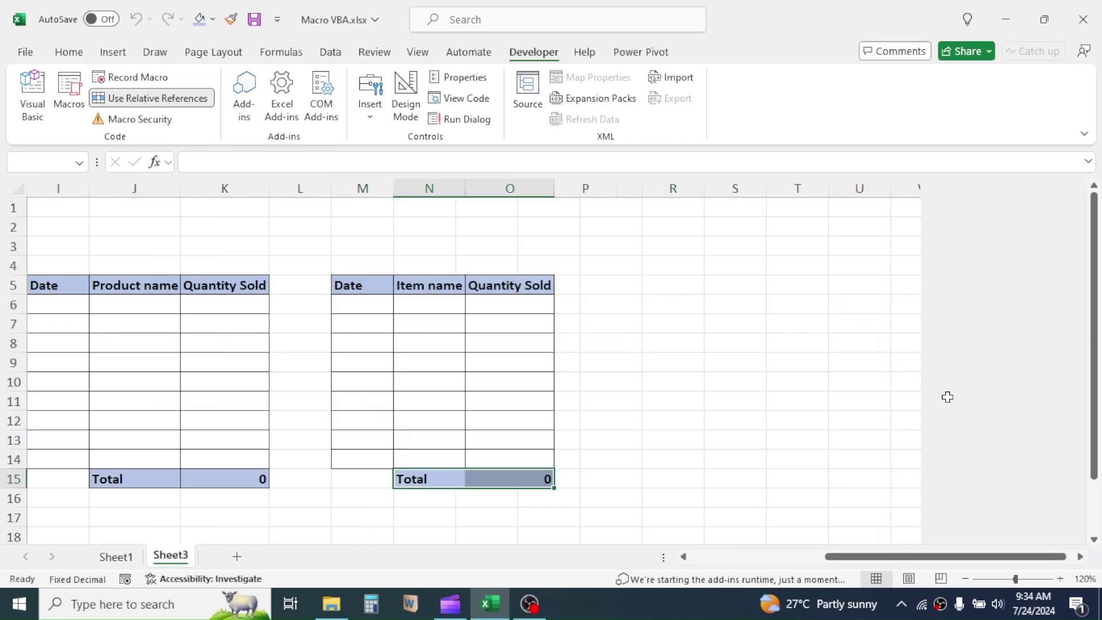
{"action": "left_click", "coordinate": [500, 349]}
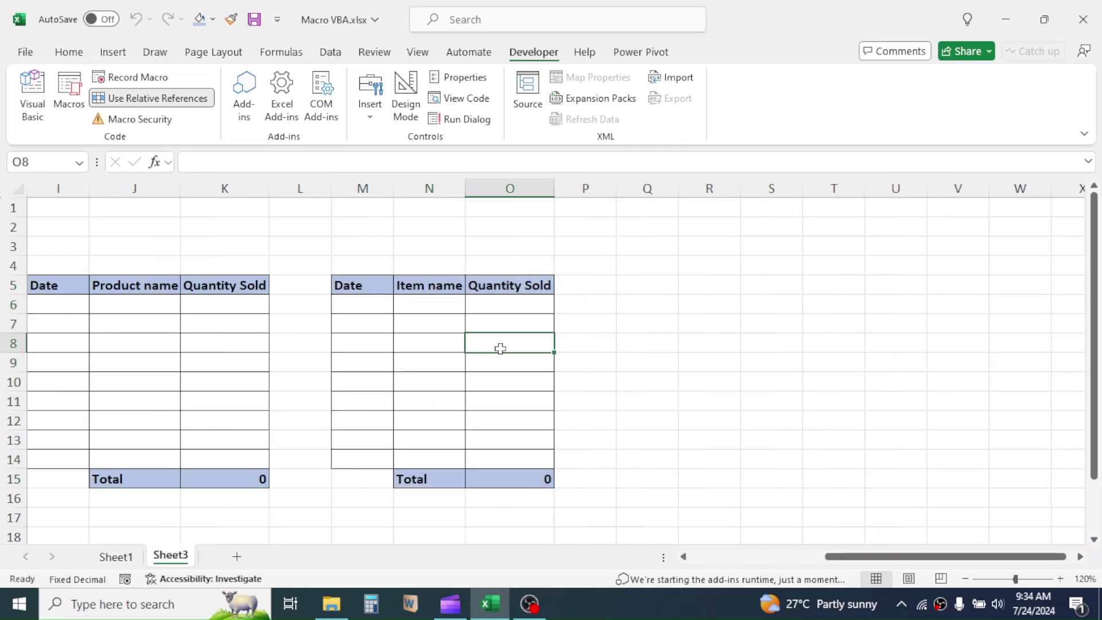
{"action": "left_click", "coordinate": [433, 291]}
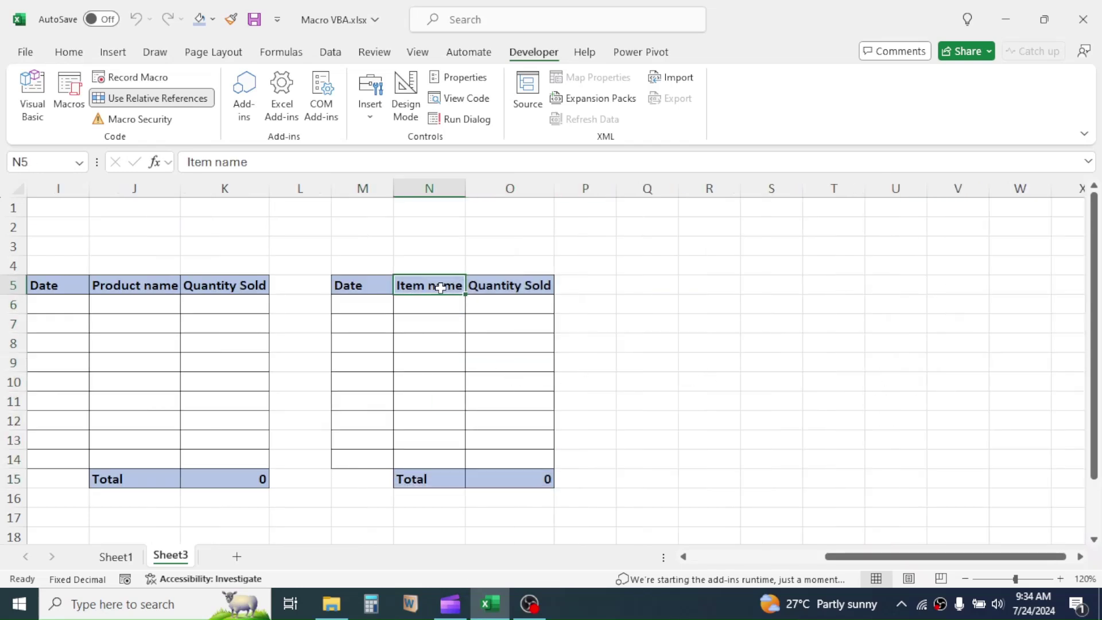
{"action": "left_click_drag", "start_coordinate": [872, 567], "coordinate": [743, 563]}
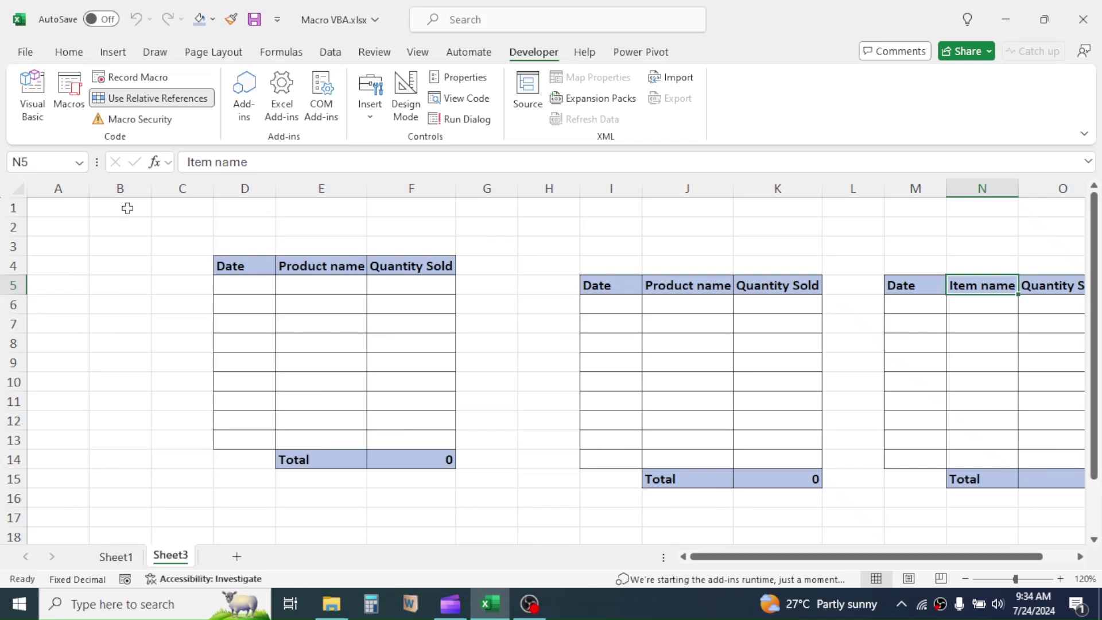
- Run Sales_Format from the list of macros at cell I3 on Sheet1
{"action": "left_click", "coordinate": [69, 93]}
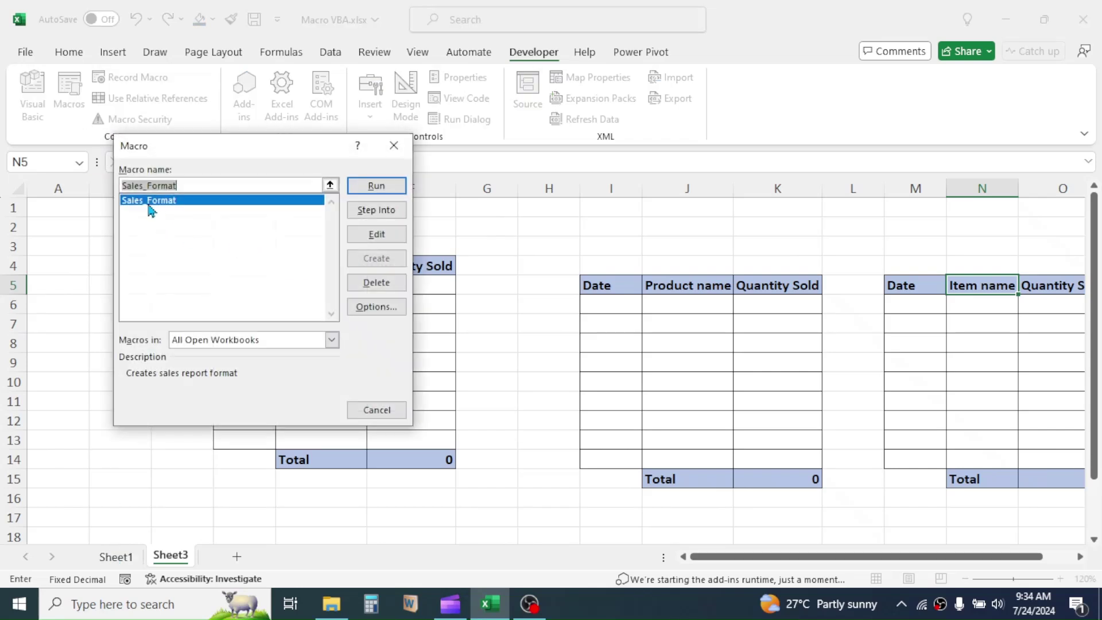
{"action": "left_click", "coordinate": [364, 190]}
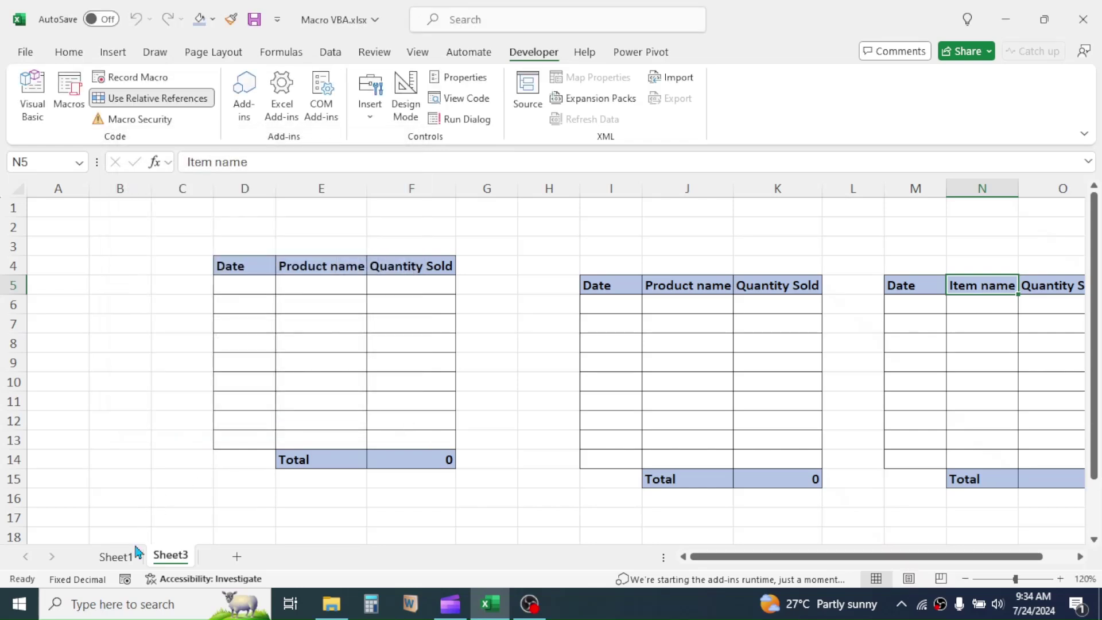
{"action": "left_click", "coordinate": [135, 554]}
{"action": "left_click", "coordinate": [560, 245]}
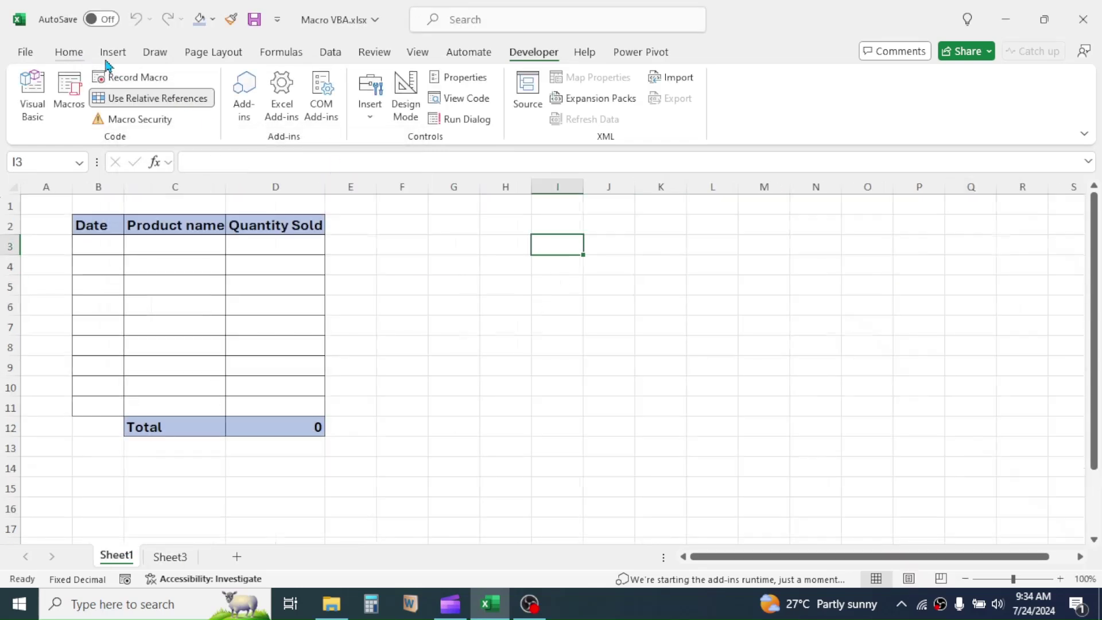
{"action": "left_click", "coordinate": [68, 98]}
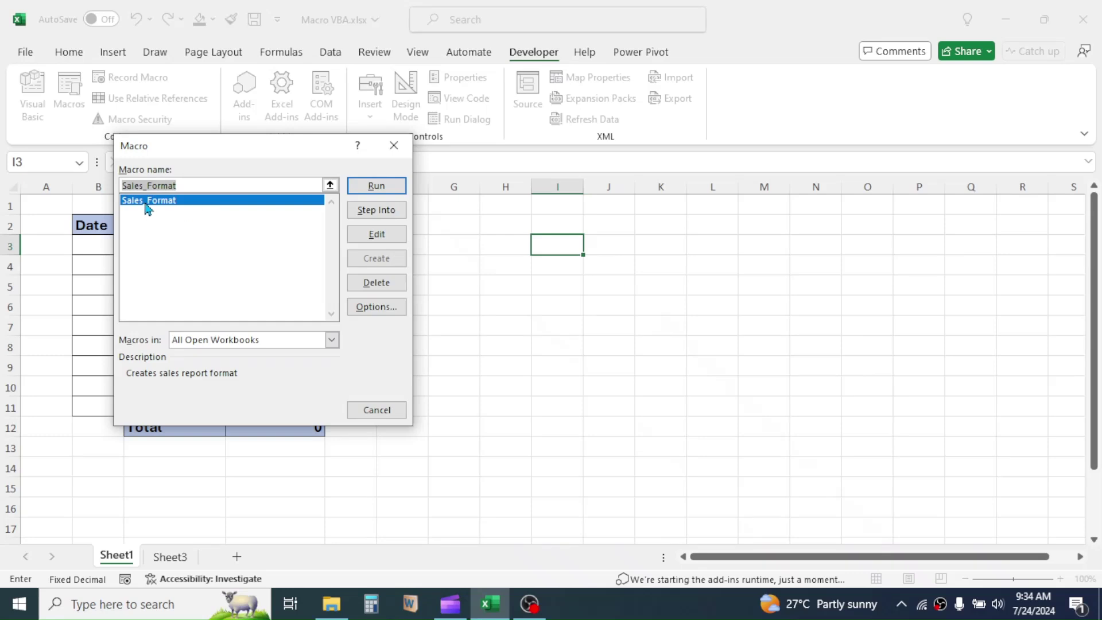
{"action": "left_click", "coordinate": [148, 208]}
{"action": "left_click", "coordinate": [376, 186]}
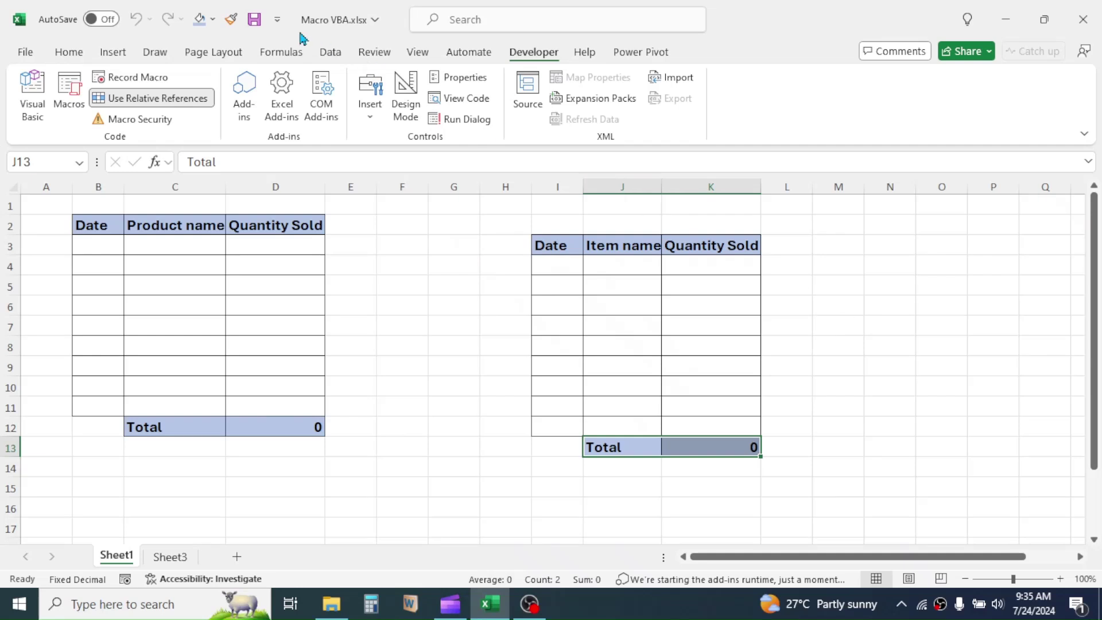
{"action": "left_click", "coordinate": [254, 20]}
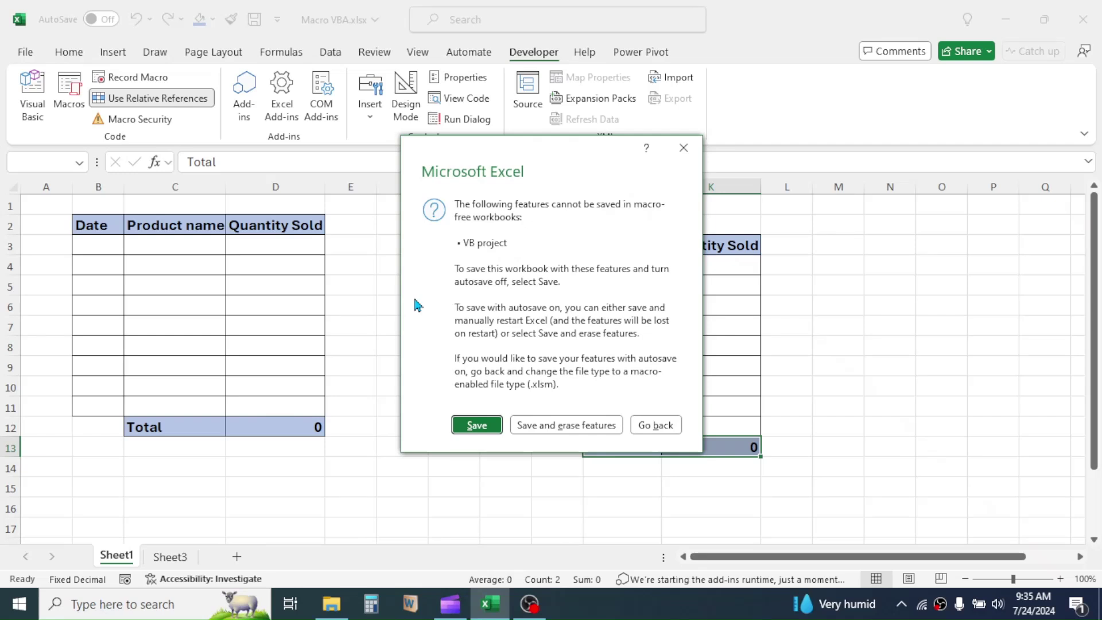
{"action": "left_click", "coordinate": [658, 428]}
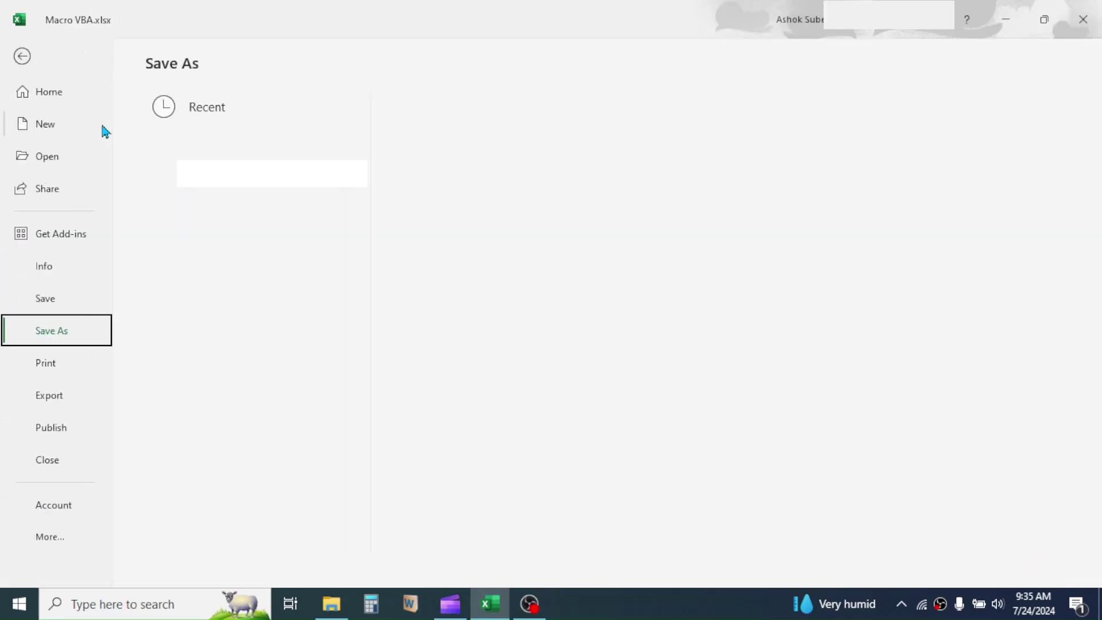
{"action": "left_click", "coordinate": [23, 58]}
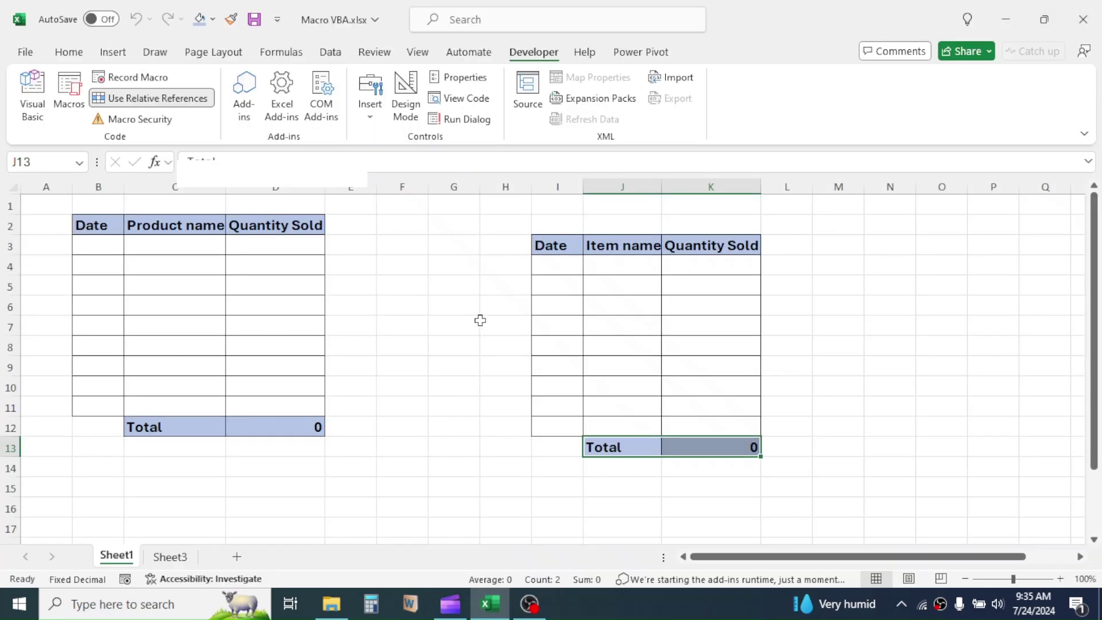
- Start saving a copy of the workbook with the file type Excel Macro-Enabled Workbook (*.xlsm)
{"action": "left_click", "coordinate": [25, 53]}
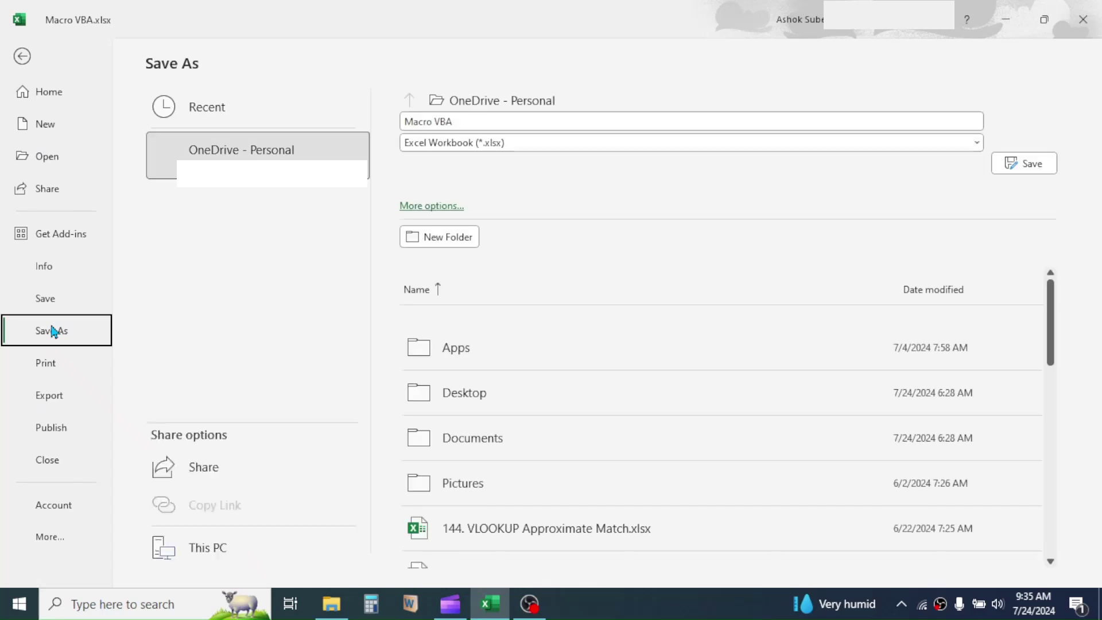
{"action": "left_click", "coordinate": [538, 151]}
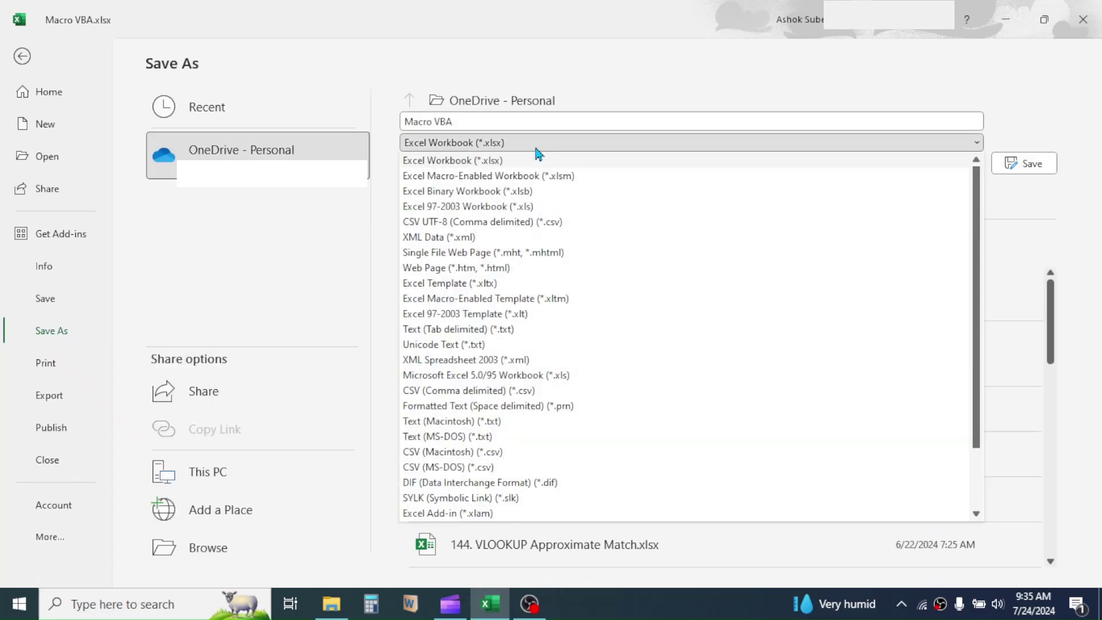
{"action": "left_click", "coordinate": [504, 177]}
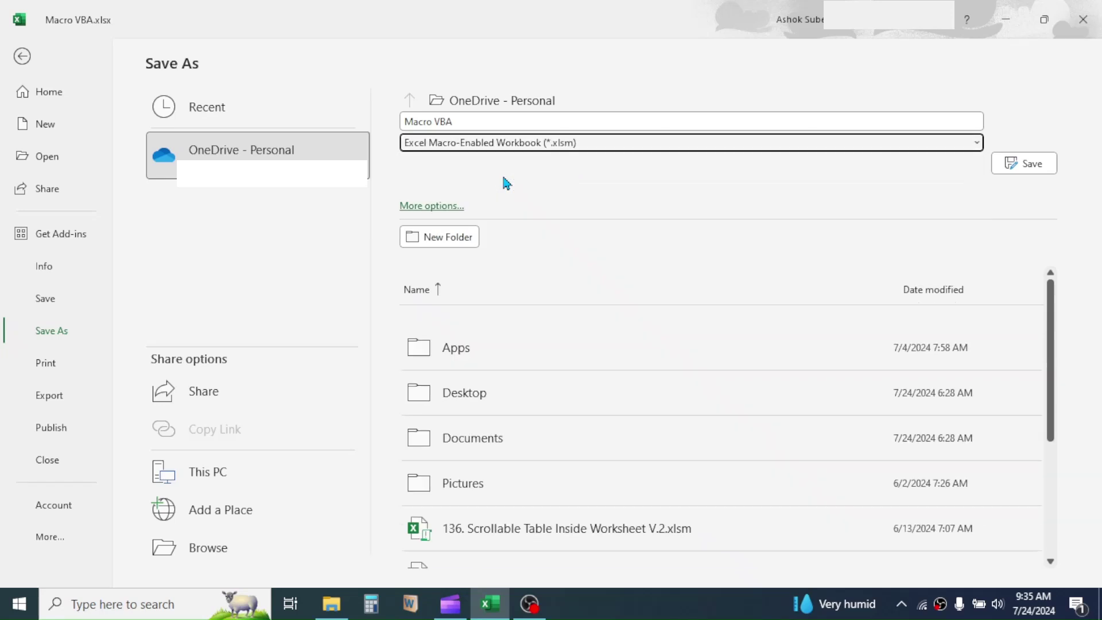
- Save the copy as Macro VBA.xlsm in the Macro & VBA folder under Workings > YT > Excel Training
{"action": "left_click", "coordinate": [428, 206]}
{"action": "left_click", "coordinate": [66, 120]}
{"action": "left_click_drag", "start_coordinate": [538, 118], "coordinate": [521, 185]}
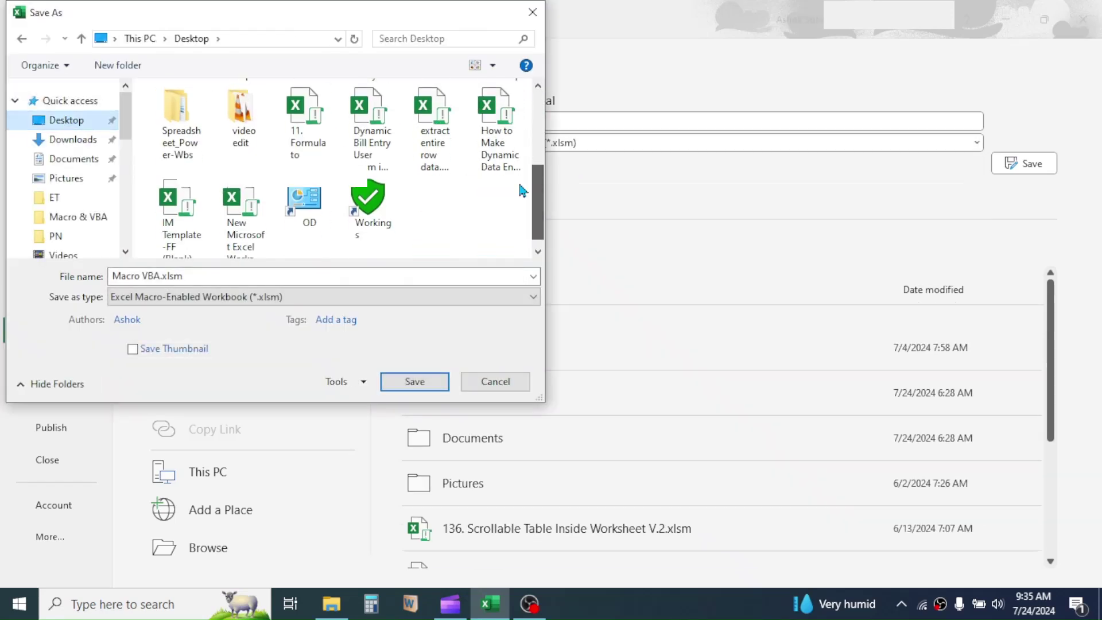
{"action": "double_click", "coordinate": [369, 203]}
{"action": "left_click_drag", "start_coordinate": [538, 124], "coordinate": [538, 213]}
{"action": "double_click", "coordinate": [185, 223]}
{"action": "double_click", "coordinate": [198, 115]}
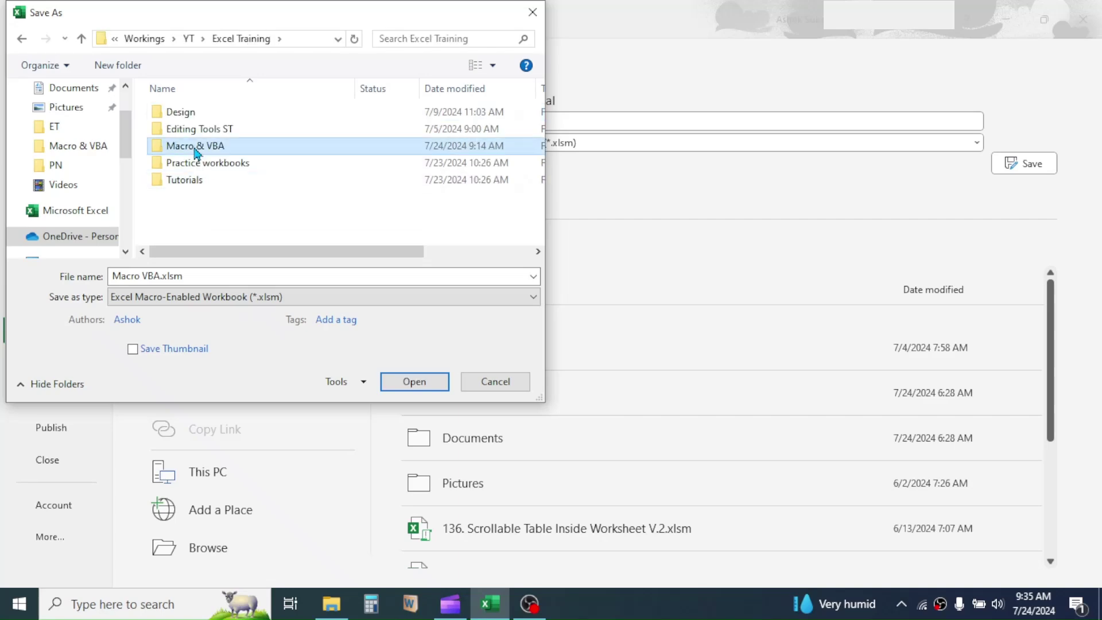
{"action": "double_click", "coordinate": [197, 146]}
{"action": "left_click", "coordinate": [415, 381]}
- Show file name extensions in File Explorer to compare the two Macro VBA files, and return to the Excel workbook
{"action": "left_click", "coordinate": [331, 604]}
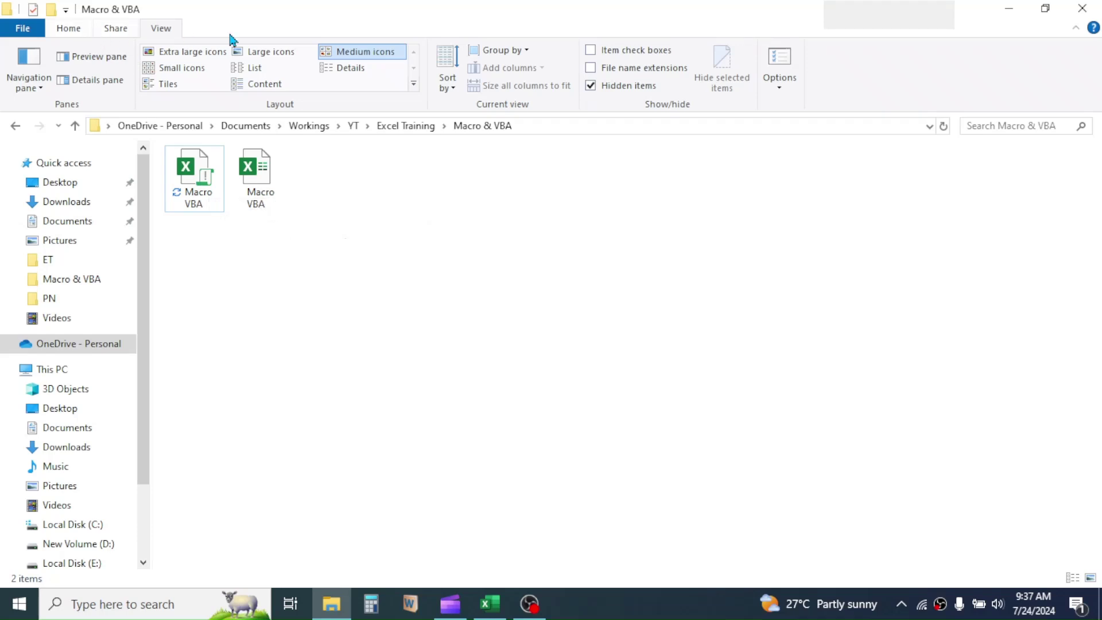
{"action": "left_click", "coordinate": [590, 68]}
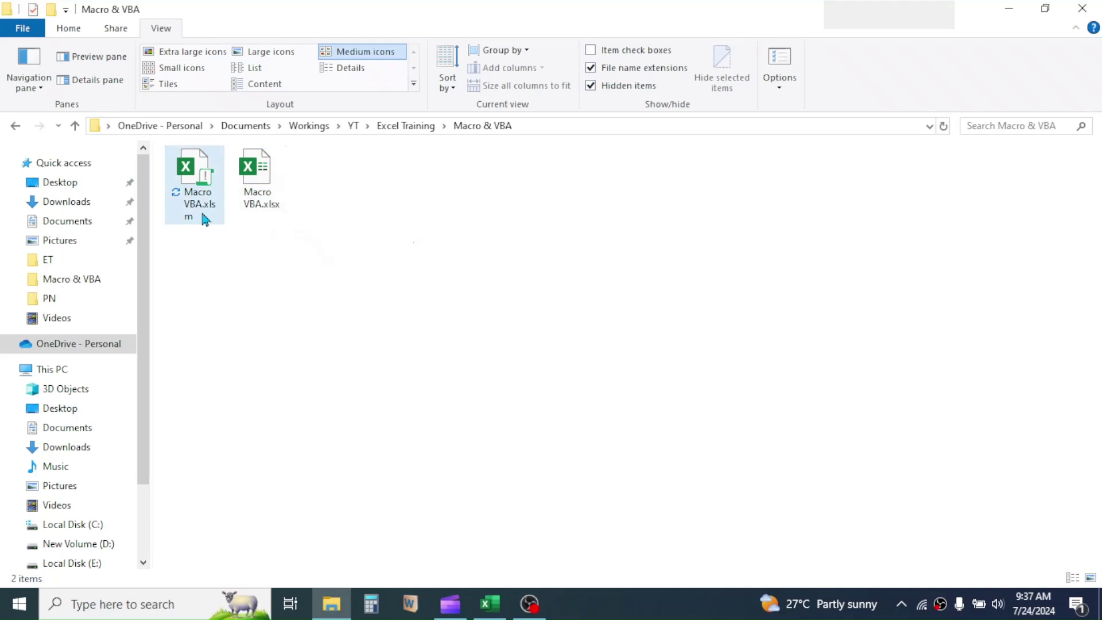
{"action": "mouse_move", "coordinate": [210, 216]}
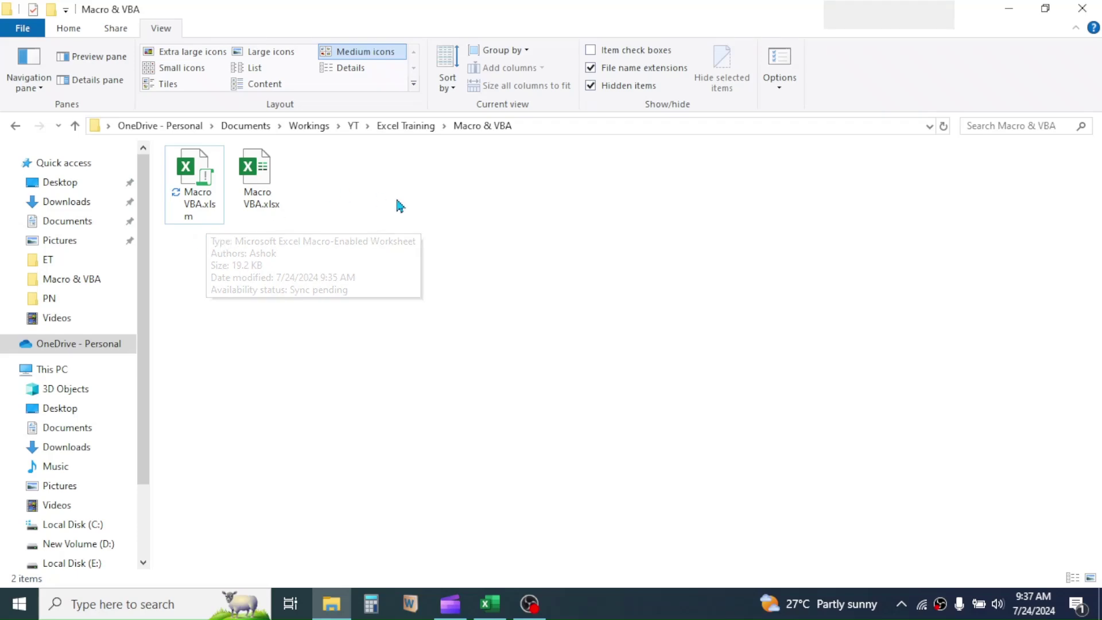
{"action": "left_click", "coordinate": [490, 604]}
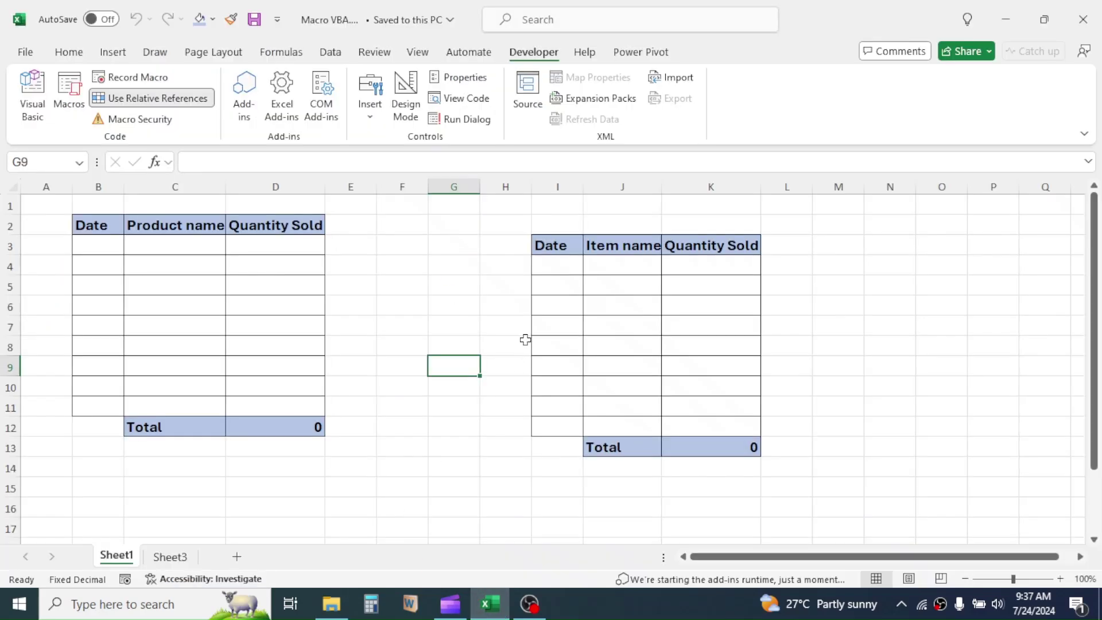
{"action": "key", "text": "alt+Tab"}
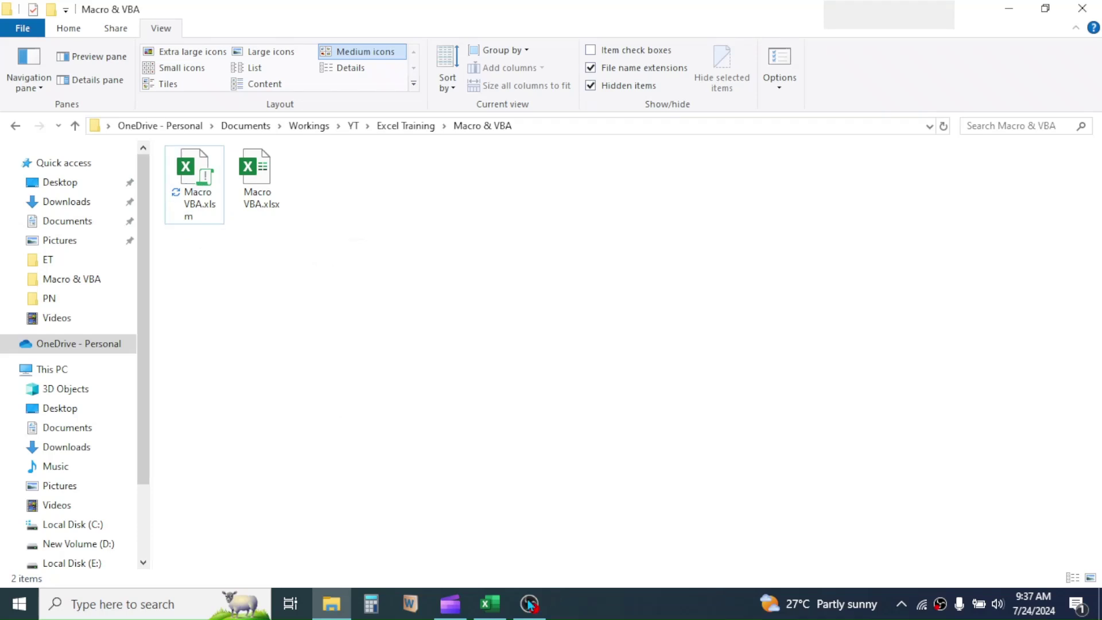
{"action": "left_click", "coordinate": [501, 608]}
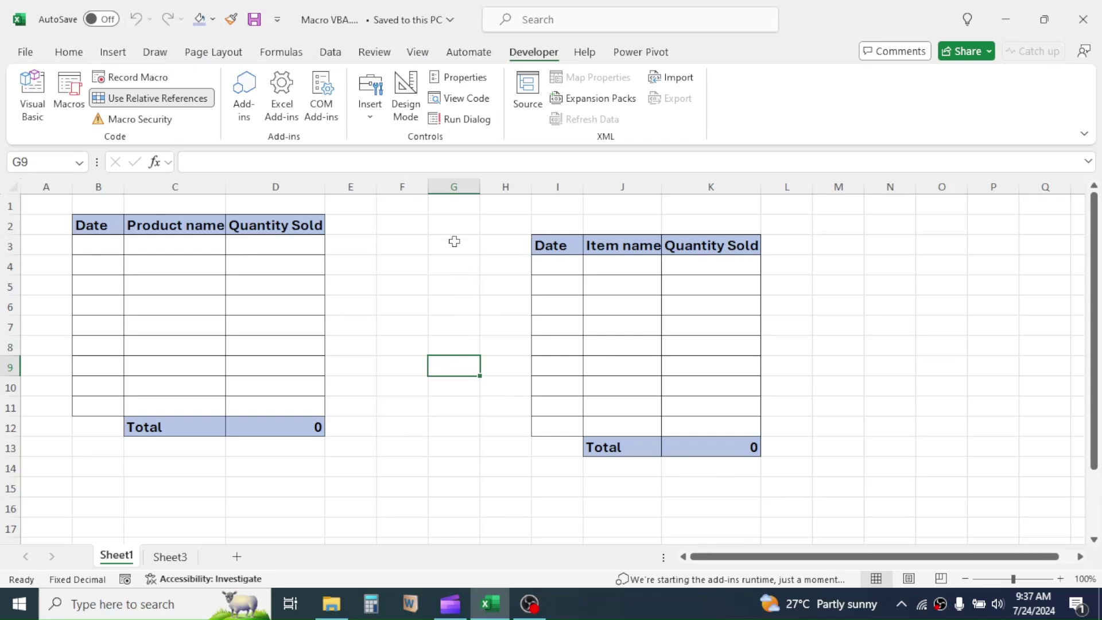
{"action": "left_click", "coordinate": [454, 208]}
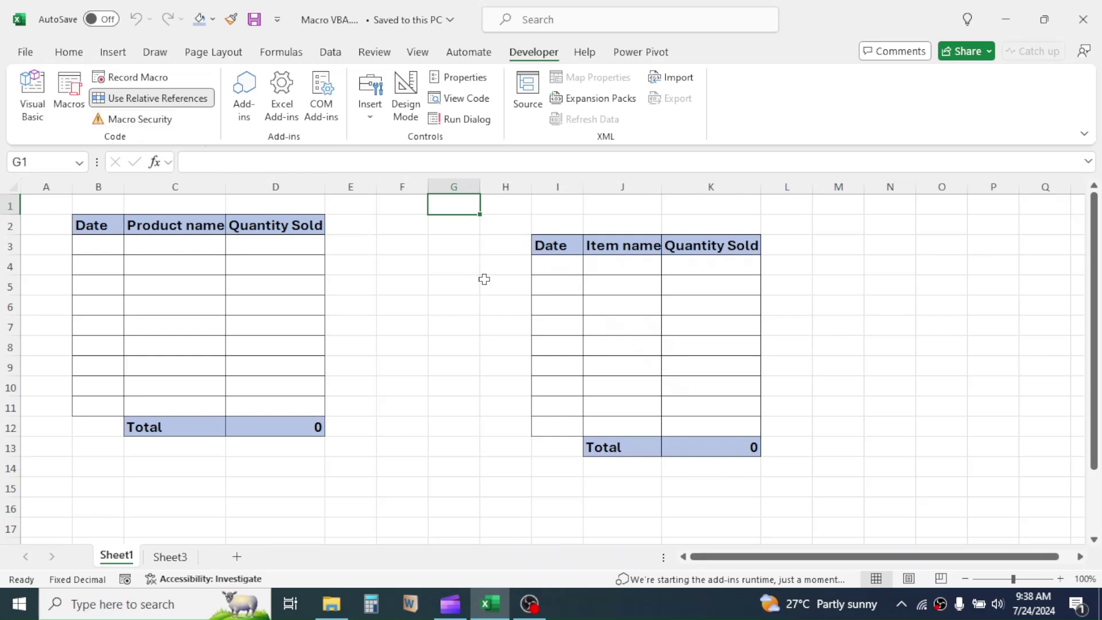
{"action": "left_click", "coordinate": [937, 207]}
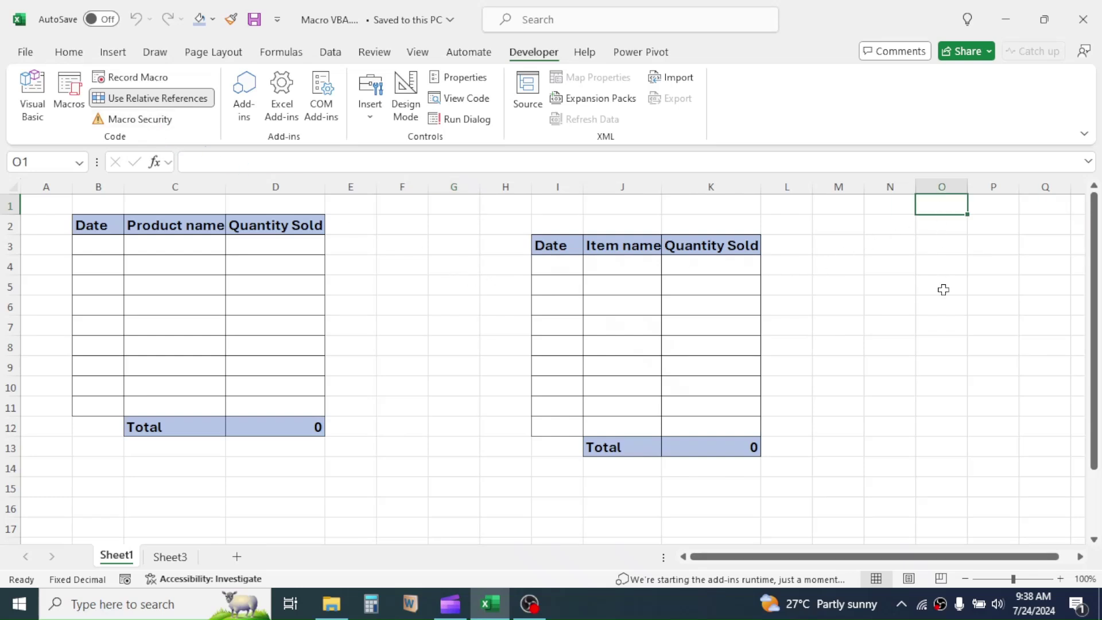